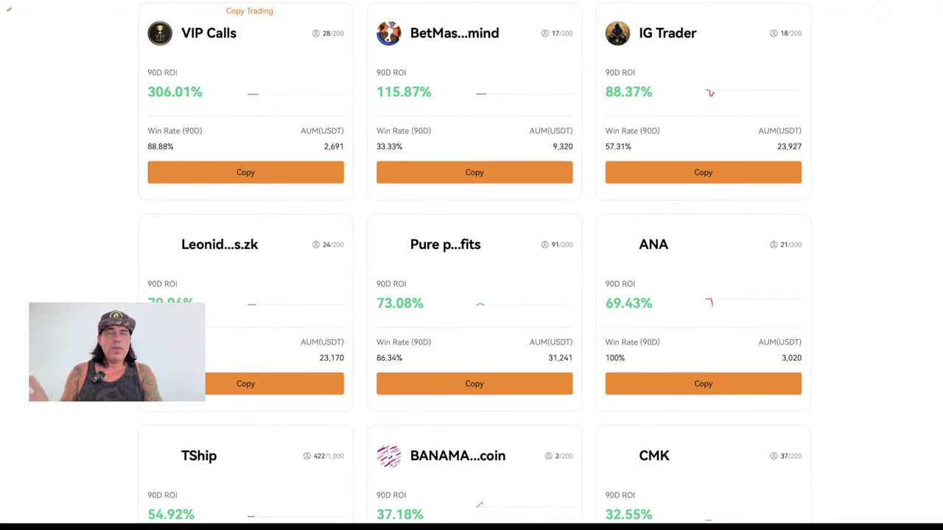
- Examine the Earn page's headline and its product list with coins, APY/APR, durations and minimum amounts
{"action": "scroll", "coordinate": [471, 265], "scroll_direction": "up", "scroll_amount": 6}
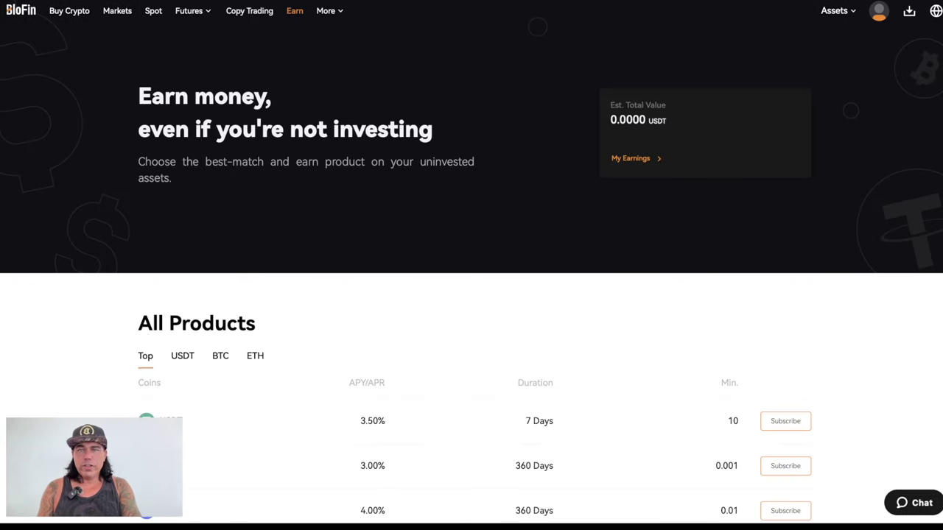
{"action": "left_click_drag", "start_coordinate": [150, 130], "coordinate": [433, 130]}
{"action": "scroll", "coordinate": [471, 265], "scroll_direction": "down", "scroll_amount": 1}
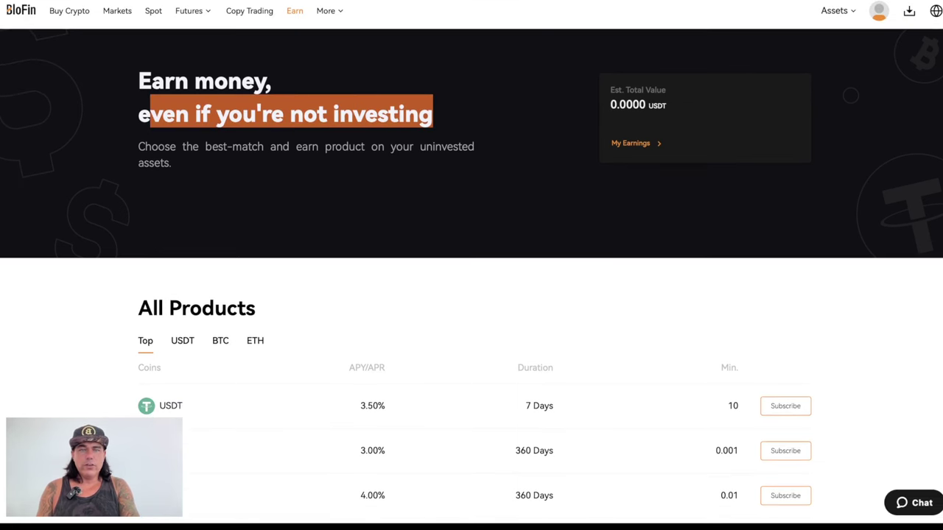
{"action": "scroll", "coordinate": [471, 265], "scroll_direction": "down", "scroll_amount": 2}
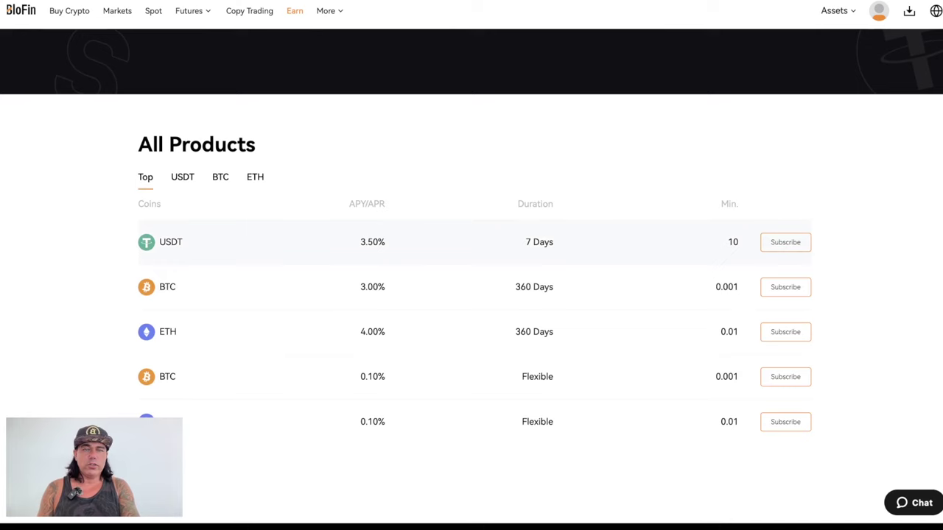
{"action": "scroll", "coordinate": [471, 339], "scroll_direction": "up", "scroll_amount": 2}
{"action": "scroll", "coordinate": [471, 339], "scroll_direction": "down", "scroll_amount": 2}
{"action": "scroll", "coordinate": [471, 338], "scroll_direction": "up", "scroll_amount": 3}
{"action": "mouse_move", "coordinate": [329, 13]}
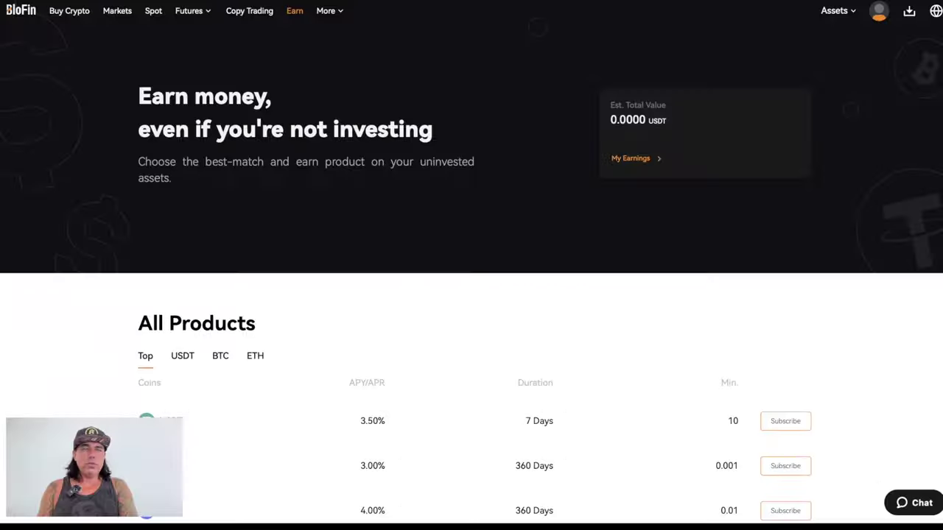
- Open the Funding Account from the assets overview and start a deposit
{"action": "mouse_move", "coordinate": [835, 11]}
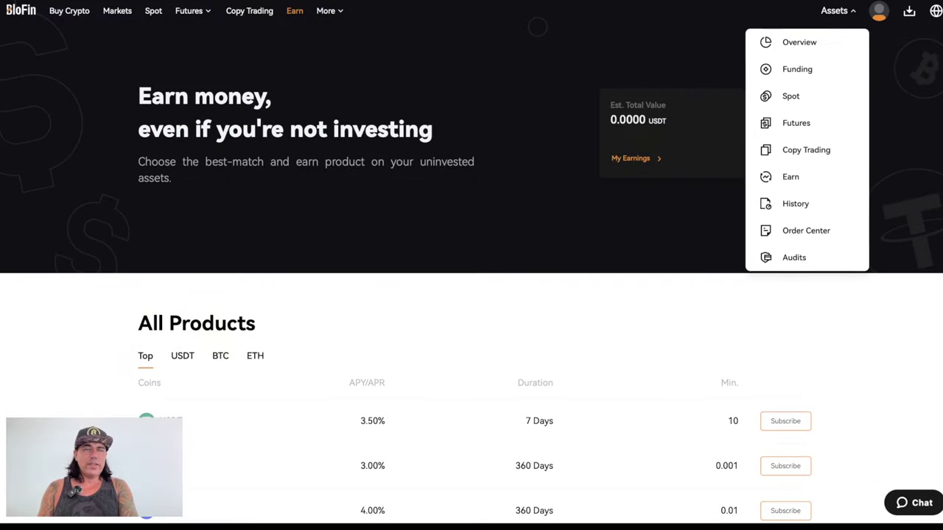
{"action": "left_click", "coordinate": [799, 42]}
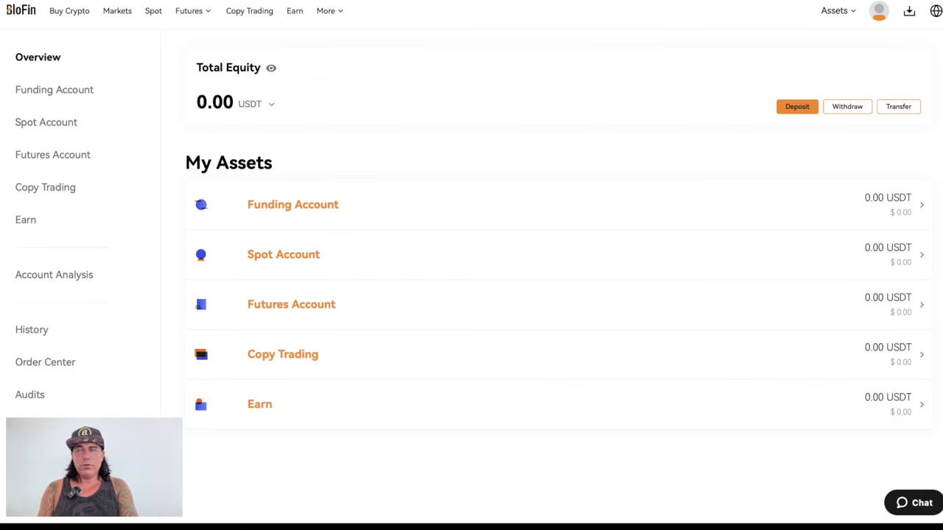
{"action": "left_click", "coordinate": [54, 90]}
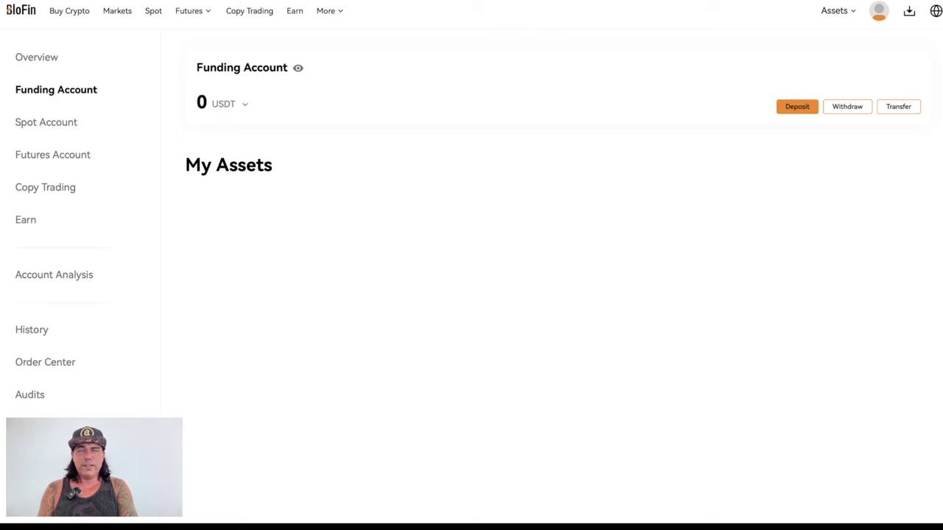
{"action": "left_click", "coordinate": [796, 107]}
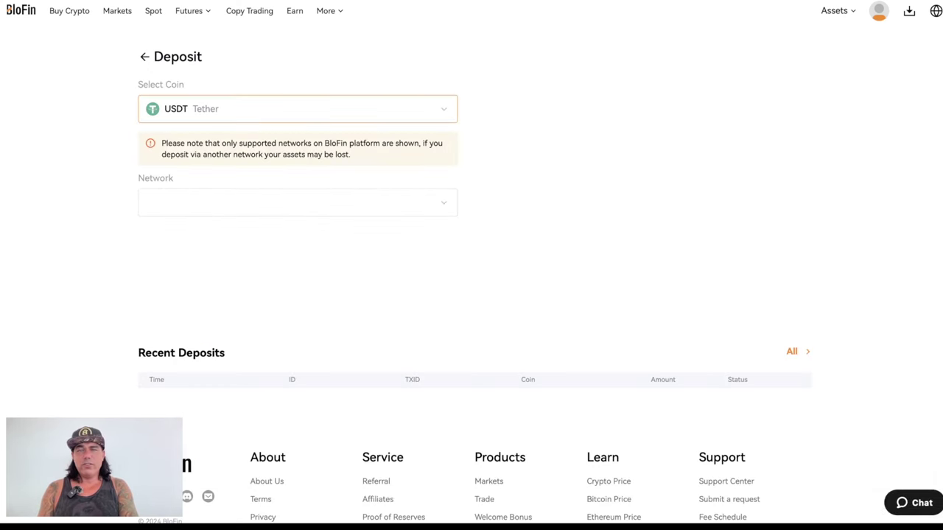
- Try BTC as the deposit coin, and settle on USDT (Tether)
{"action": "left_click", "coordinate": [297, 109]}
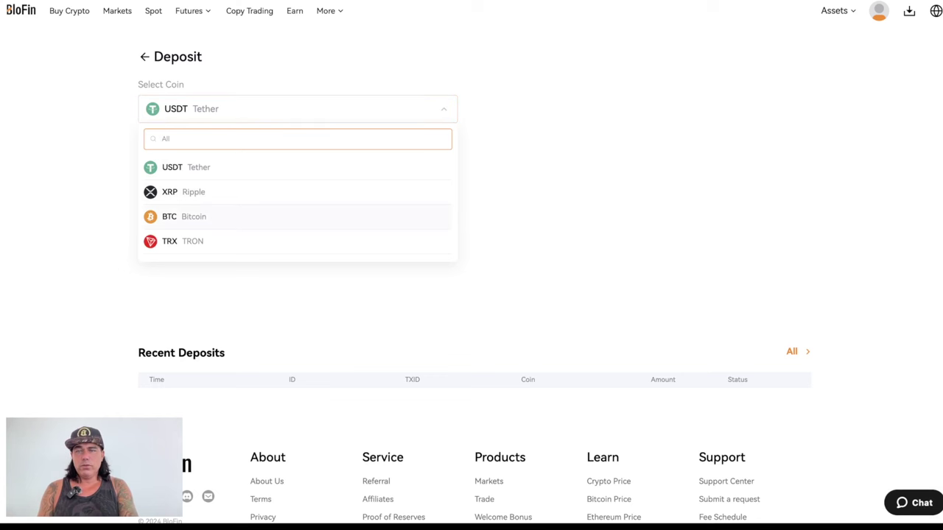
{"action": "left_click", "coordinate": [194, 217]}
{"action": "left_click", "coordinate": [298, 109]}
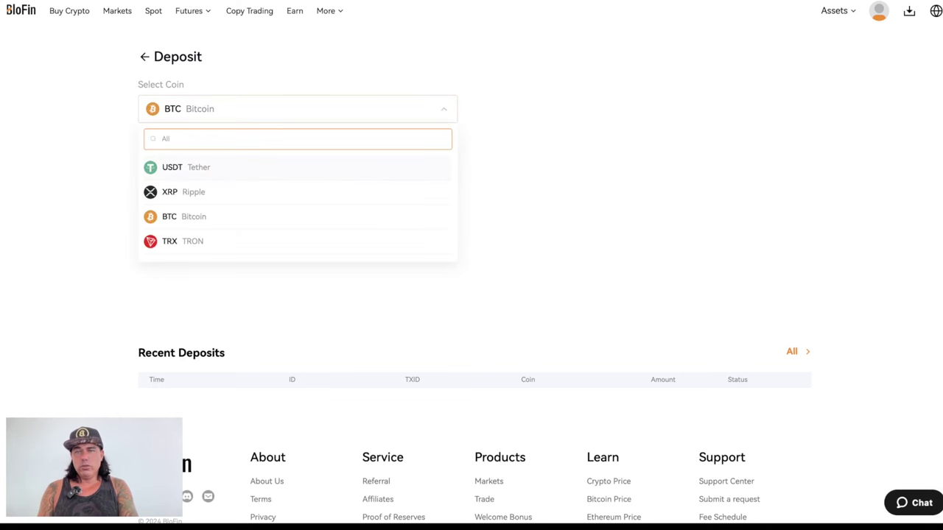
{"action": "left_click", "coordinate": [194, 166]}
{"action": "left_click", "coordinate": [297, 109]}
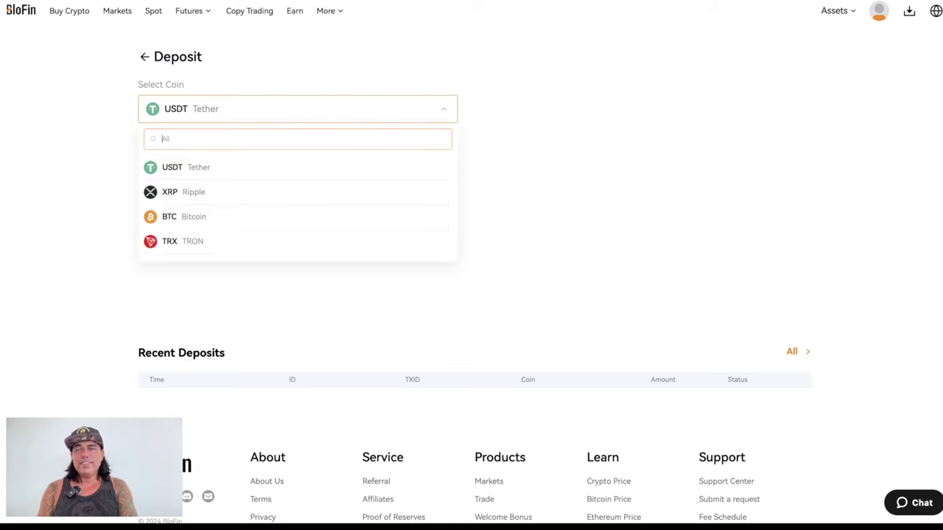
{"action": "left_click", "coordinate": [194, 166]}
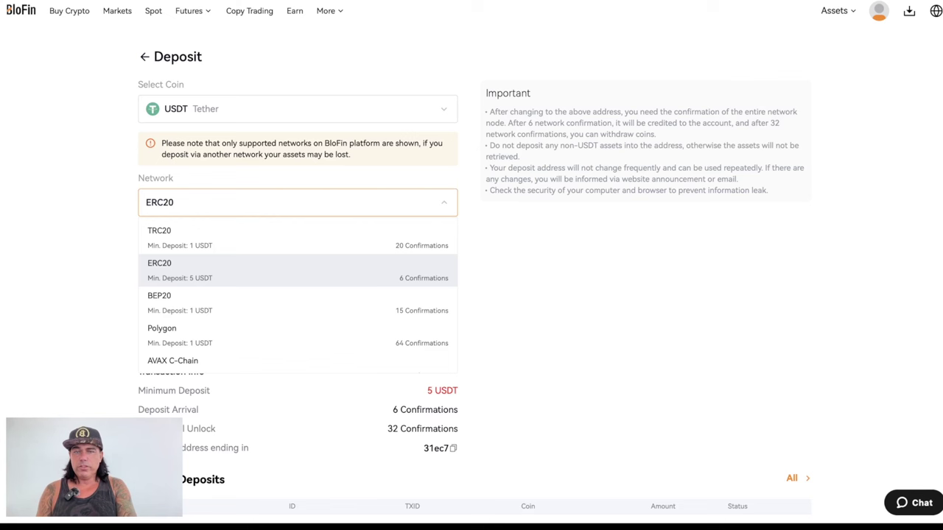
- Choose ERC20 as the USDT deposit network and review the deposit address and transaction info
{"action": "scroll", "coordinate": [298, 309], "scroll_direction": "down", "scroll_amount": 2}
{"action": "scroll", "coordinate": [297, 321], "scroll_direction": "up", "scroll_amount": 2}
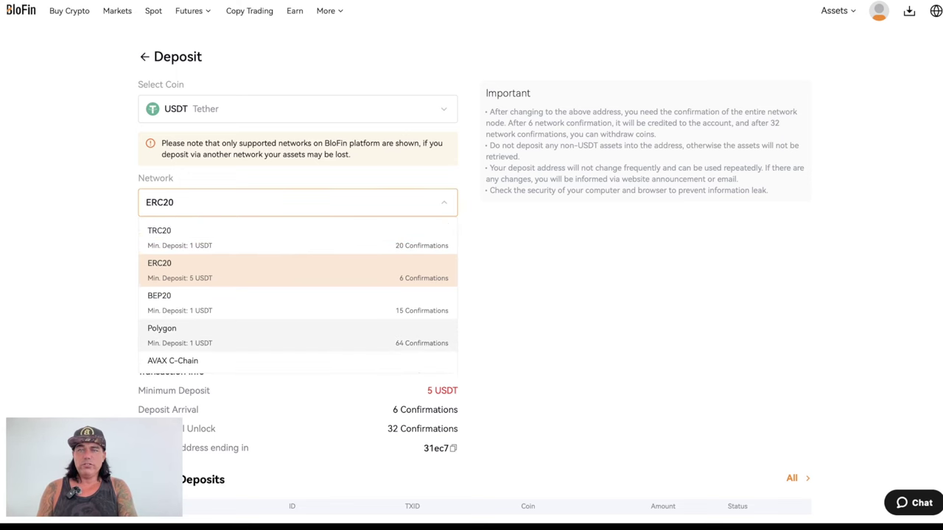
{"action": "left_click", "coordinate": [298, 271]}
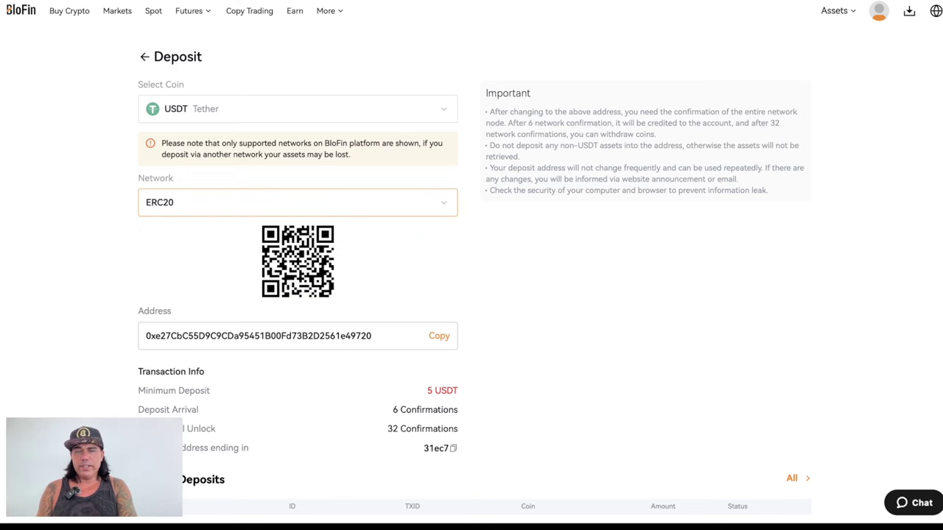
{"action": "scroll", "coordinate": [297, 271], "scroll_direction": "down", "scroll_amount": 1}
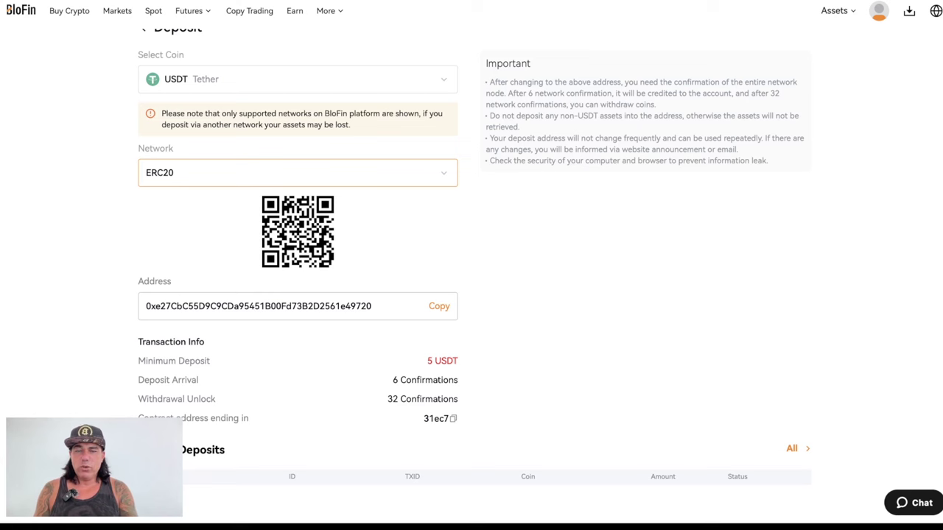
{"action": "scroll", "coordinate": [471, 295], "scroll_direction": "down", "scroll_amount": 3}
{"action": "scroll", "coordinate": [471, 295], "scroll_direction": "up", "scroll_amount": 4}
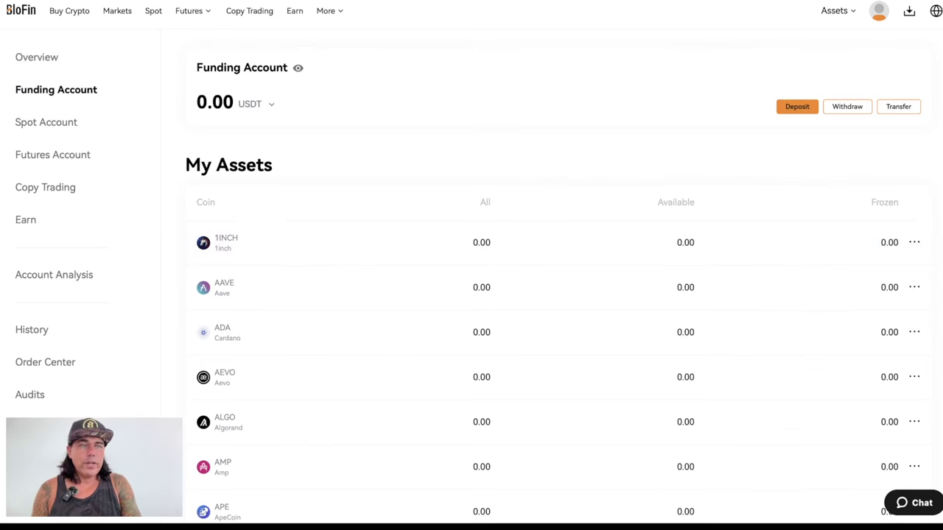
- Open the Account & Security settings and review the password, email, phone, Google Authenticator and anti-phishing code options
{"action": "mouse_move", "coordinate": [878, 11]}
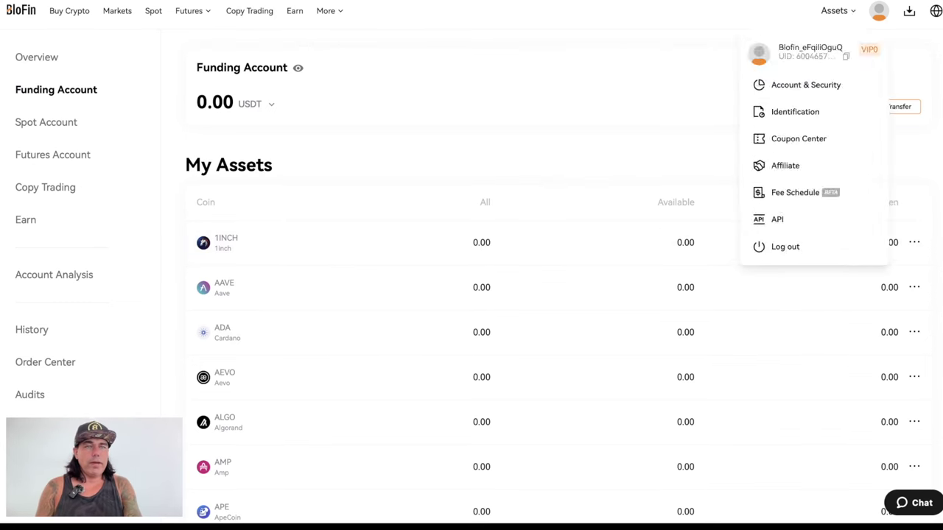
{"action": "mouse_move", "coordinate": [838, 11]}
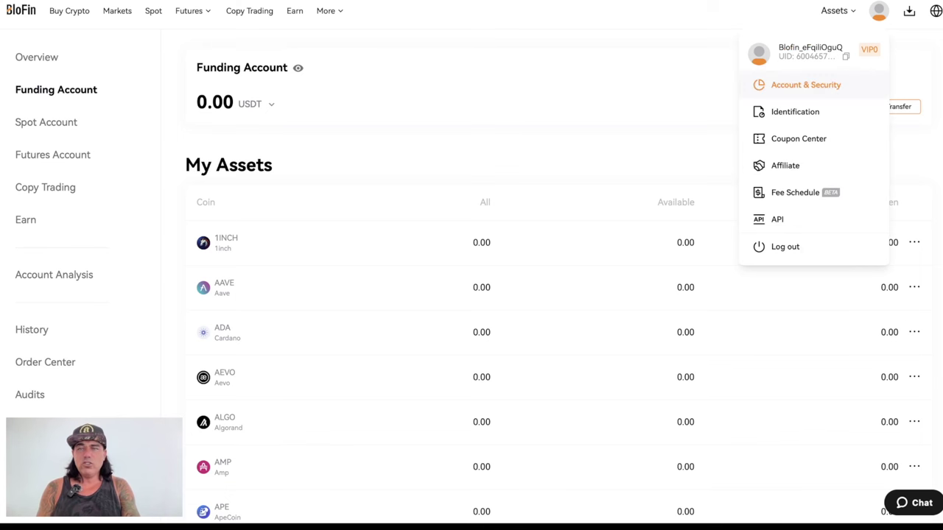
{"action": "left_click", "coordinate": [805, 85]}
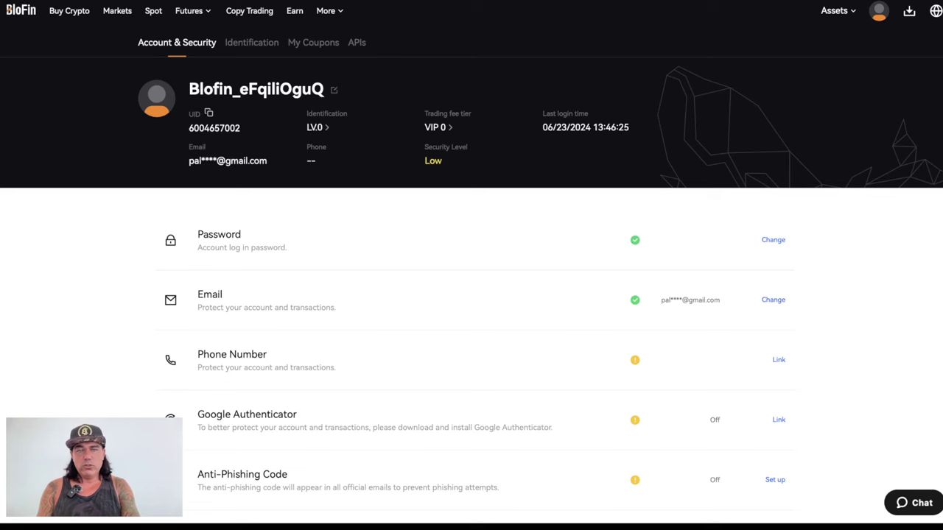
{"action": "scroll", "coordinate": [472, 295], "scroll_direction": "down", "scroll_amount": 3}
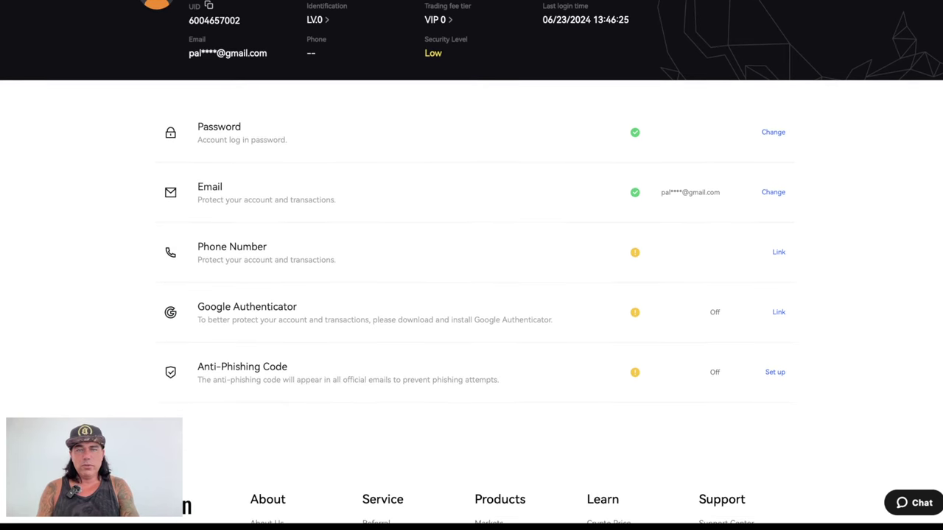
{"action": "scroll", "coordinate": [472, 295], "scroll_direction": "down", "scroll_amount": 1}
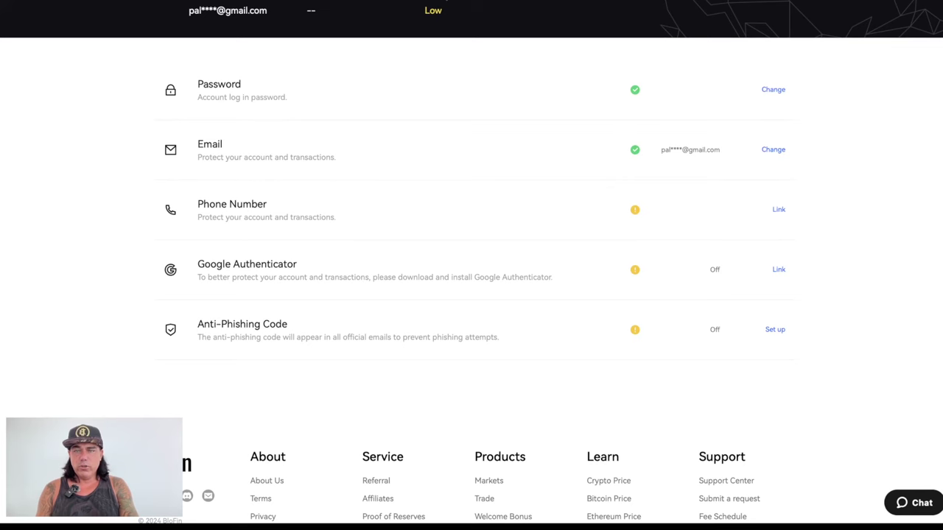
{"action": "scroll", "coordinate": [471, 294], "scroll_direction": "down", "scroll_amount": 1}
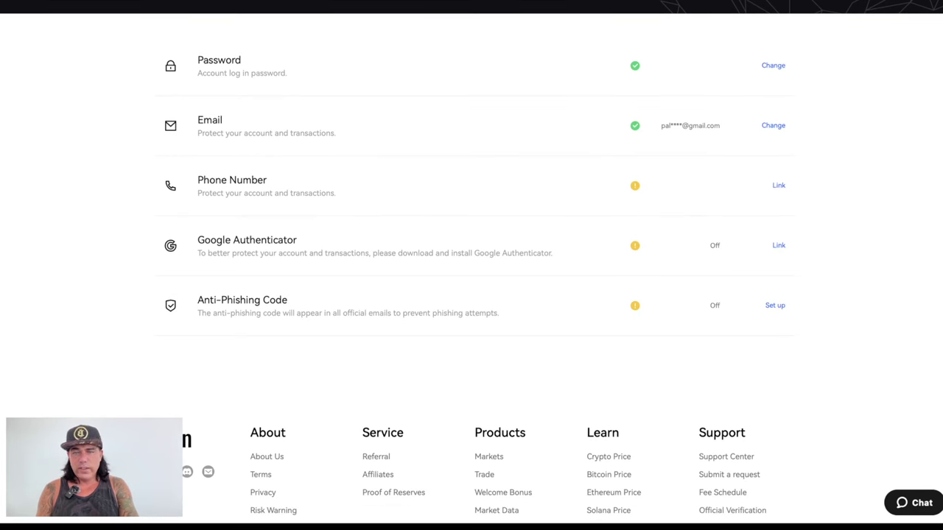
{"action": "scroll", "coordinate": [472, 294], "scroll_direction": "down", "scroll_amount": 1}
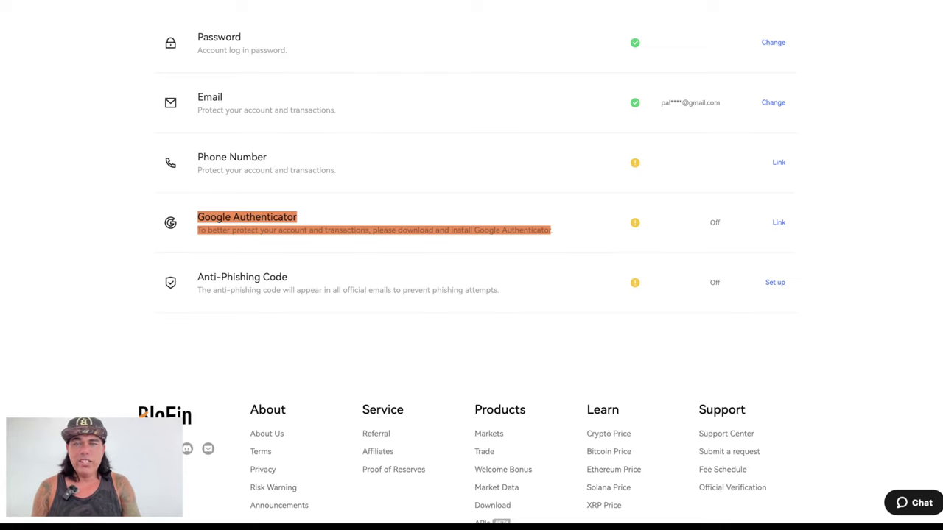
{"action": "scroll", "coordinate": [471, 265], "scroll_direction": "up", "scroll_amount": 1}
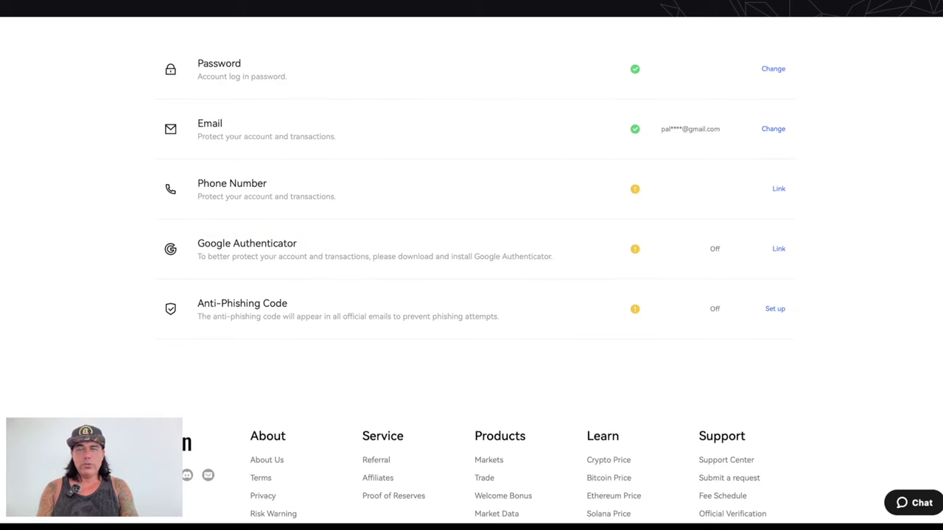
{"action": "scroll", "coordinate": [472, 265], "scroll_direction": "up", "scroll_amount": 3}
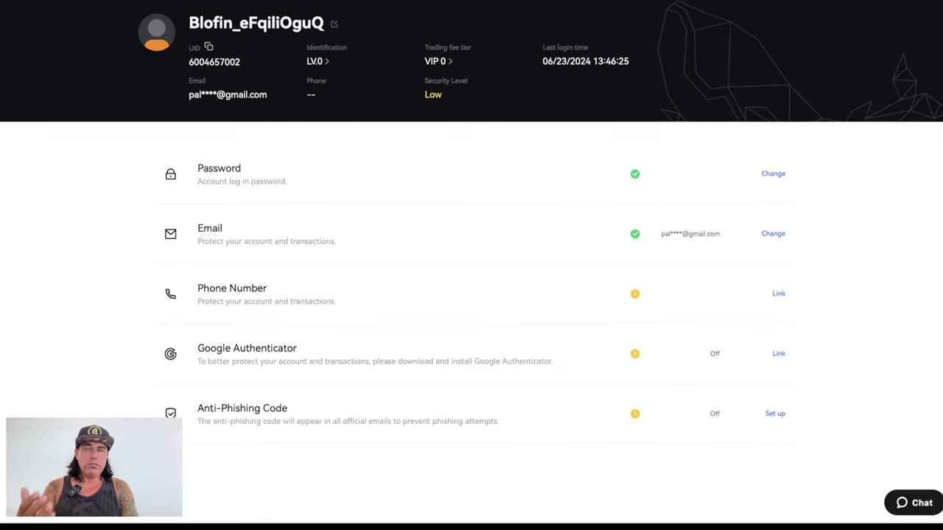
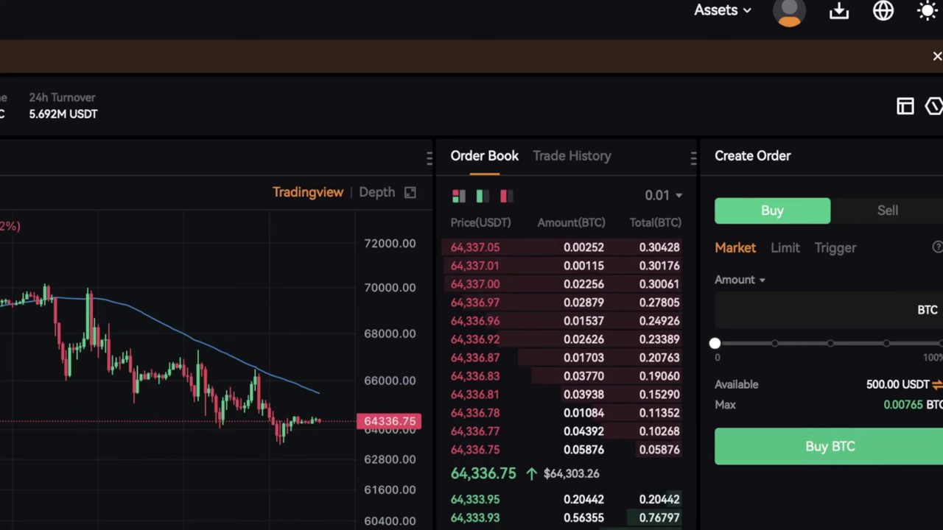
- Set the amount of the BTC market buy order to 100%
{"action": "left_click", "coordinate": [825, 310]}
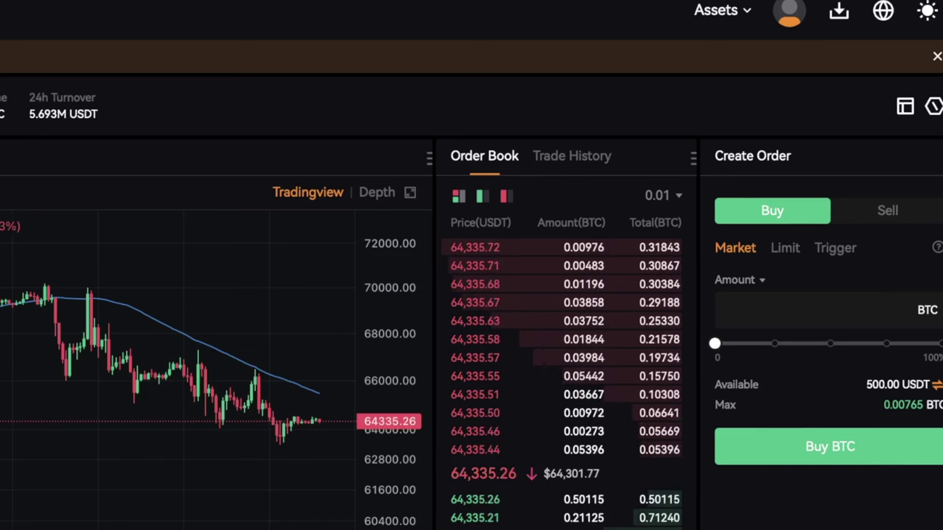
{"action": "left_click_drag", "start_coordinate": [714, 343], "coordinate": [940, 344]}
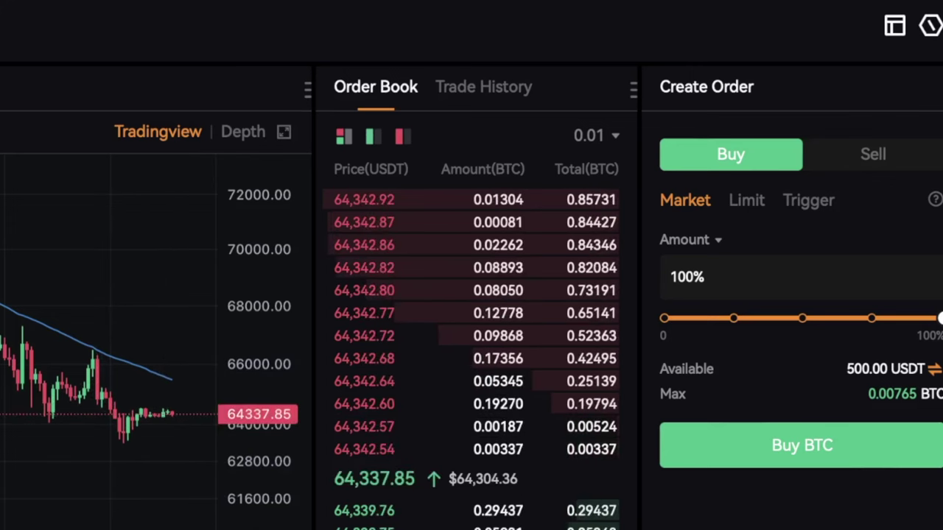
- Place and confirm a limit order to buy BTC at 62000 USDT with the amount set to 100%
{"action": "left_click", "coordinate": [746, 200]}
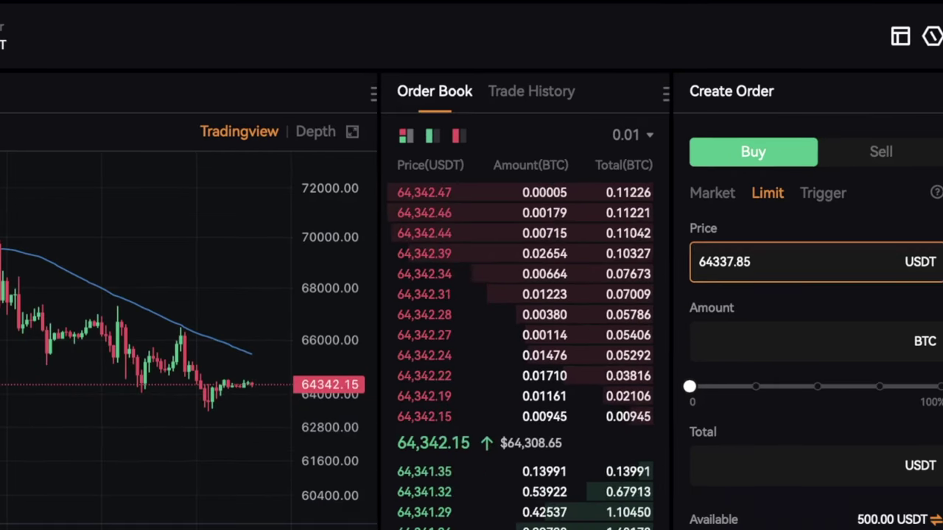
{"action": "double_click", "coordinate": [726, 277]}
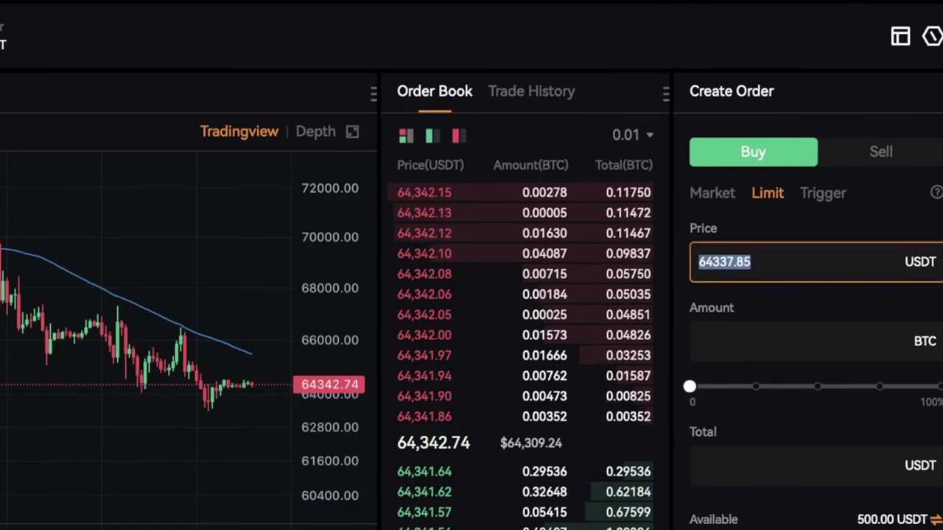
{"action": "type", "text": "62000"}
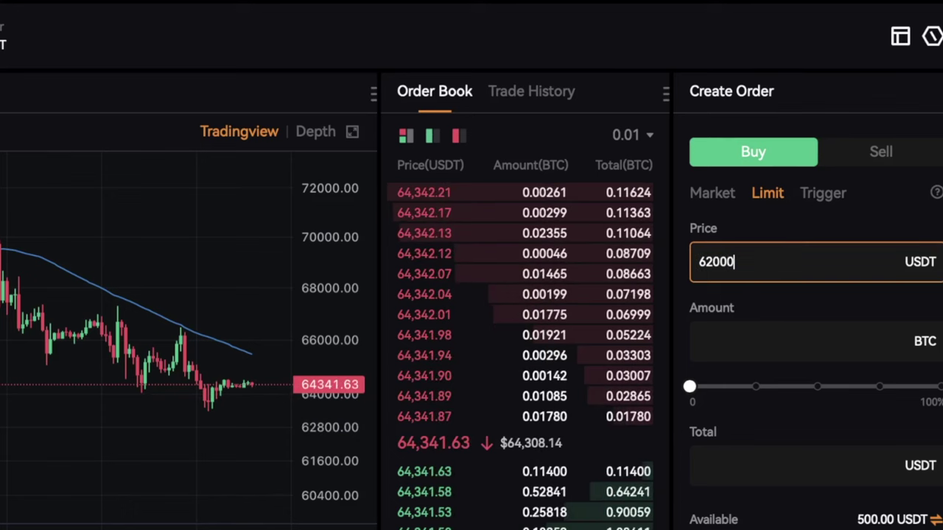
{"action": "left_click_drag", "start_coordinate": [689, 387], "coordinate": [938, 386]}
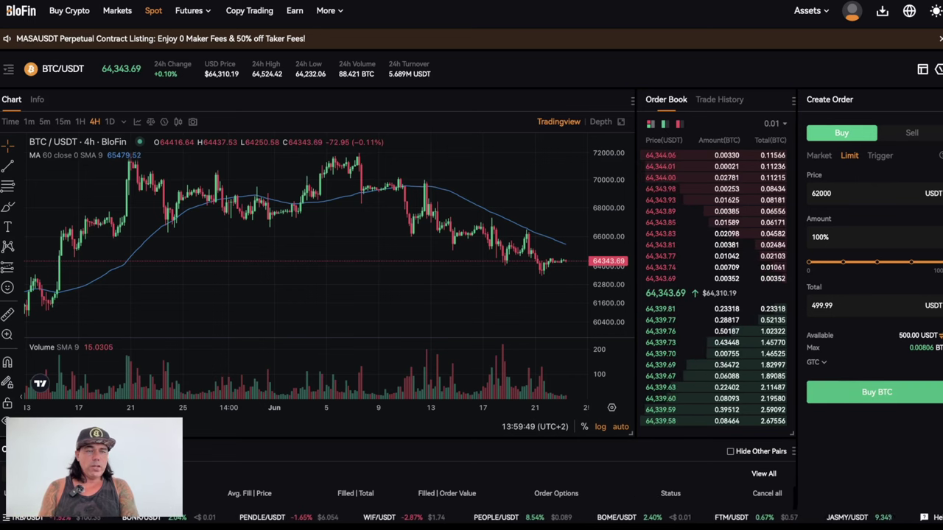
{"action": "left_click", "coordinate": [877, 392]}
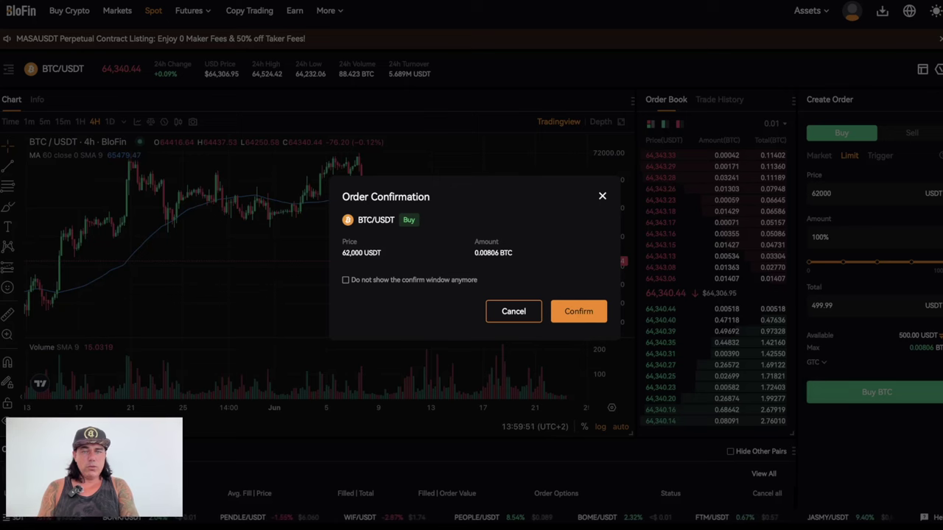
{"action": "left_click", "coordinate": [560, 314]}
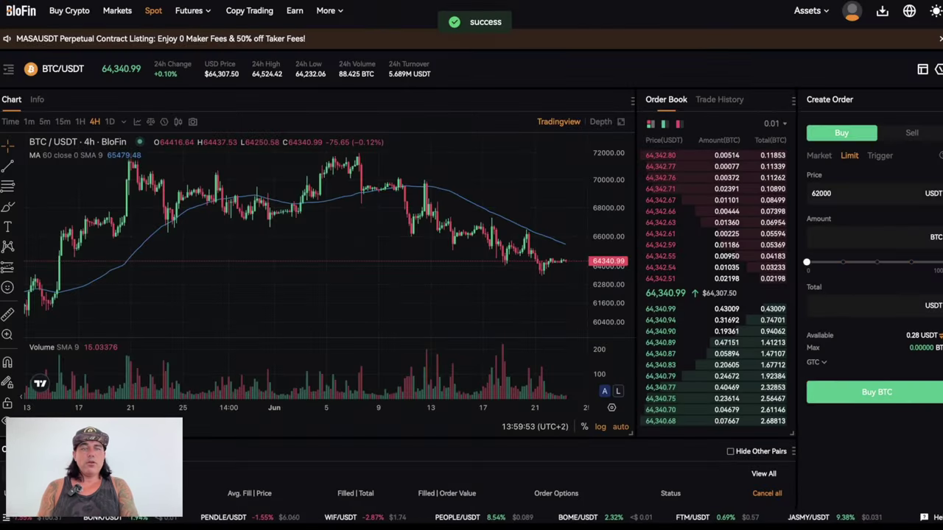
{"action": "scroll", "coordinate": [559, 313], "scroll_direction": "down", "scroll_amount": 3}
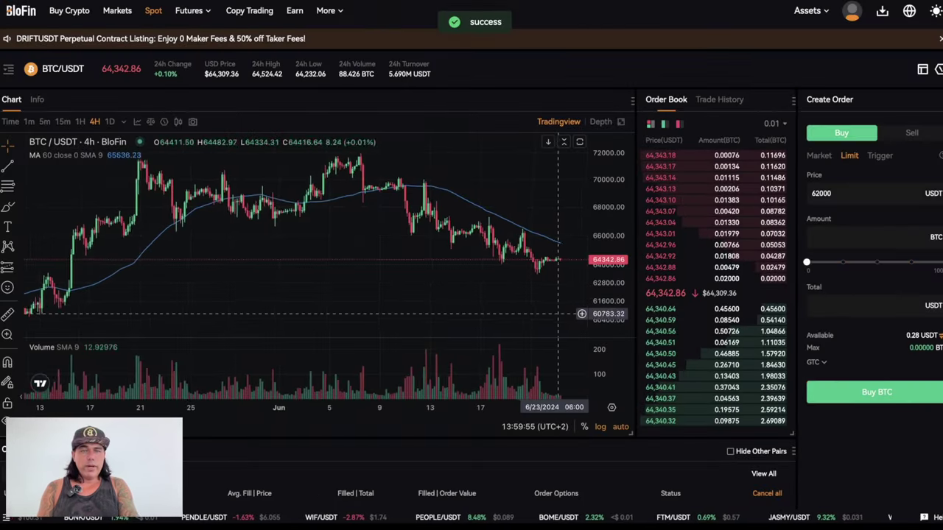
- Review the open orders and cancel the BTC/USDT limit buy order at 62000 USDT
{"action": "scroll", "coordinate": [559, 313], "scroll_direction": "down", "scroll_amount": 1}
{"action": "scroll", "coordinate": [545, 457], "scroll_direction": "down", "scroll_amount": 1}
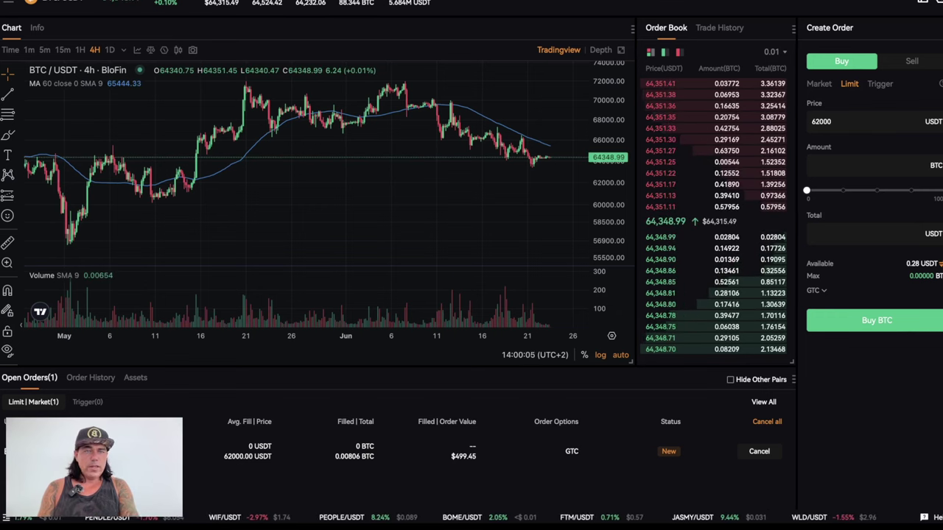
{"action": "scroll", "coordinate": [536, 218], "scroll_direction": "up", "scroll_amount": 2}
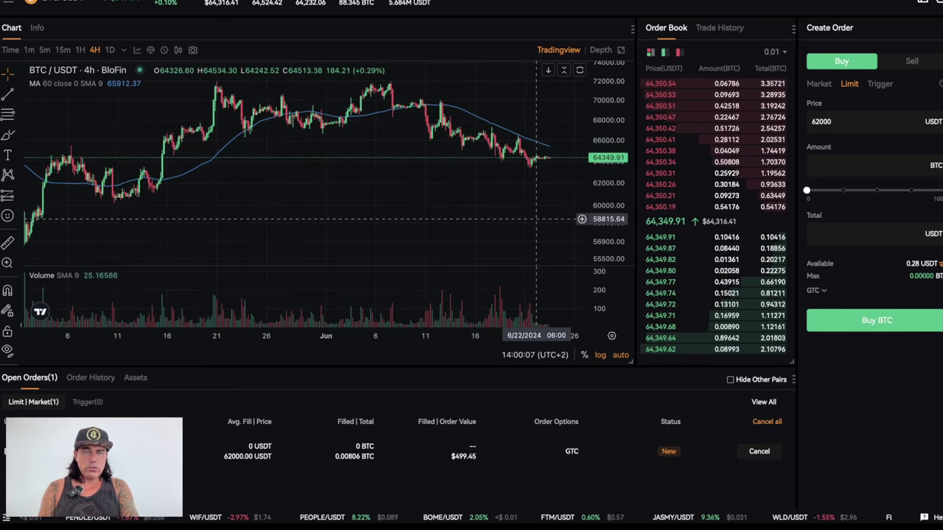
{"action": "scroll", "coordinate": [536, 251], "scroll_direction": "up", "scroll_amount": 2}
{"action": "scroll", "coordinate": [532, 401], "scroll_direction": "up", "scroll_amount": 1}
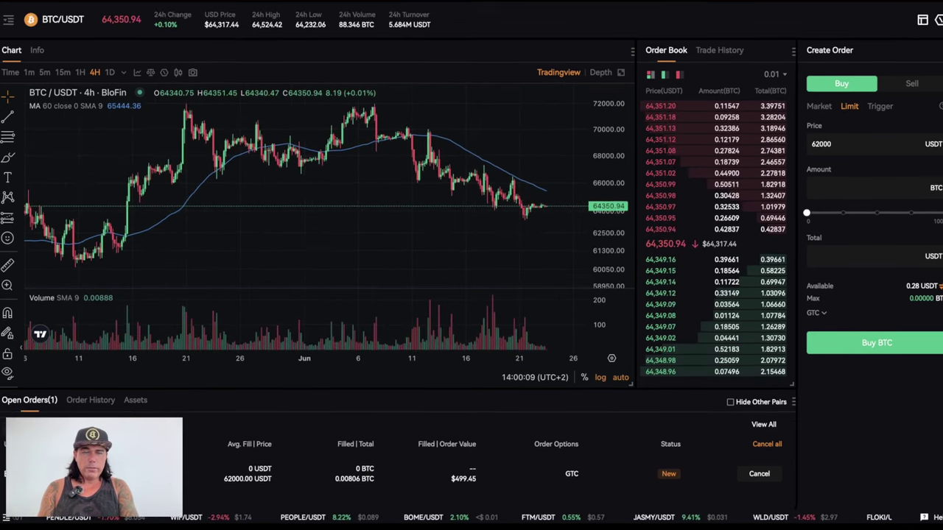
{"action": "scroll", "coordinate": [471, 235], "scroll_direction": "down", "scroll_amount": 2}
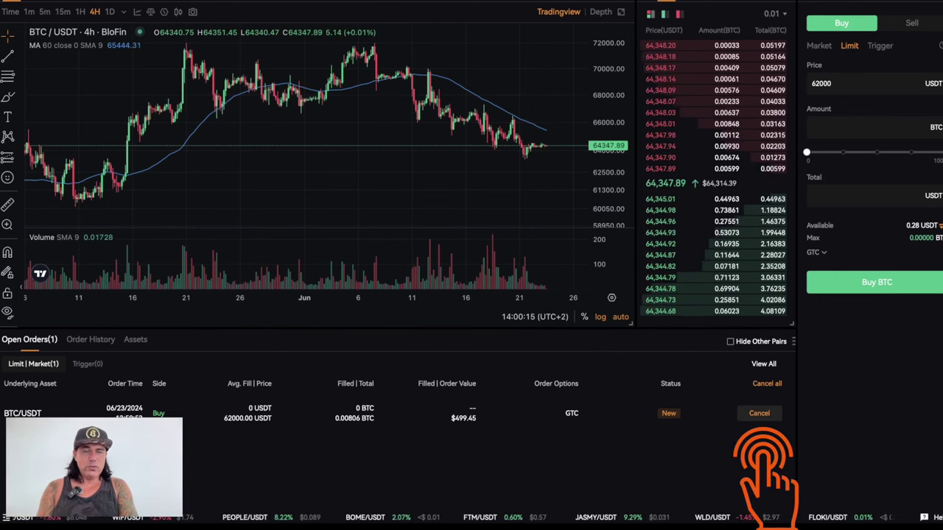
{"action": "left_click", "coordinate": [759, 413]}
- Place and confirm a market buy order for BTC/USDT with the amount set to 100%
{"action": "scroll", "coordinate": [759, 413], "scroll_direction": "up", "scroll_amount": 2}
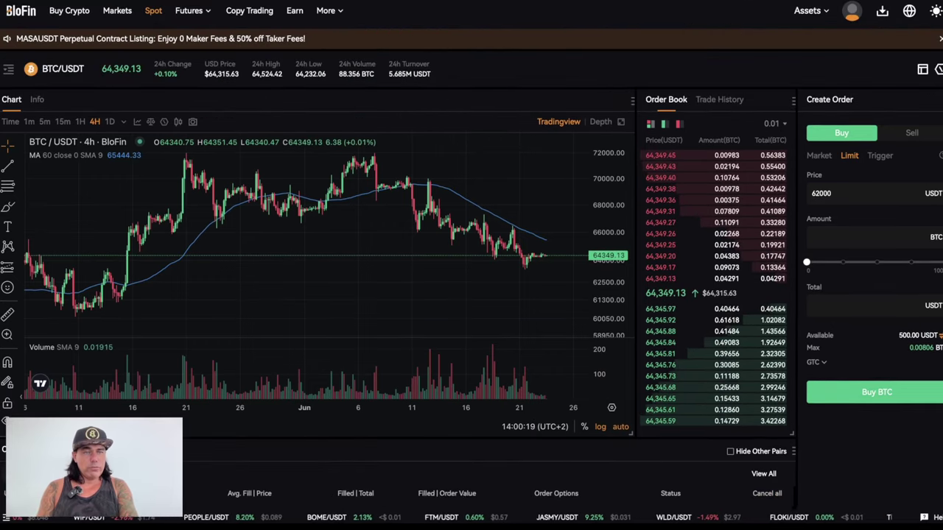
{"action": "left_click", "coordinate": [818, 156]}
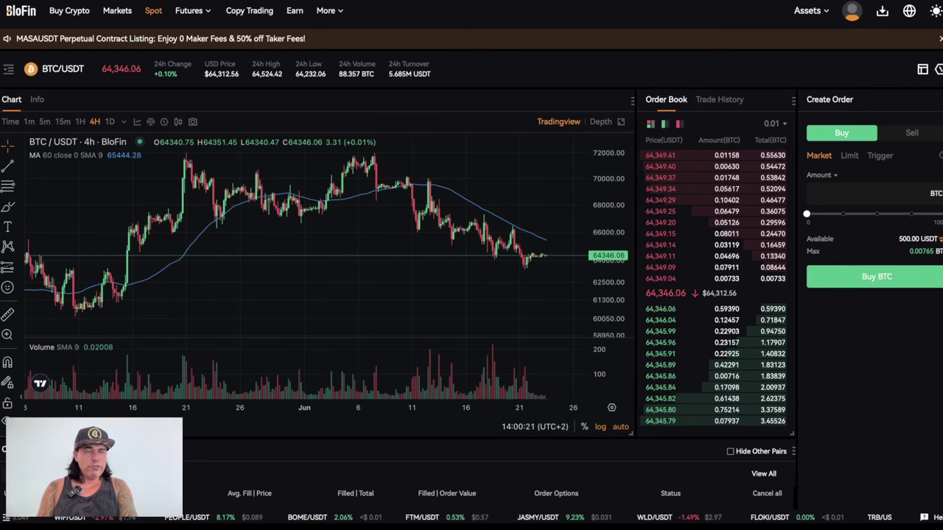
{"action": "left_click", "coordinate": [941, 213]}
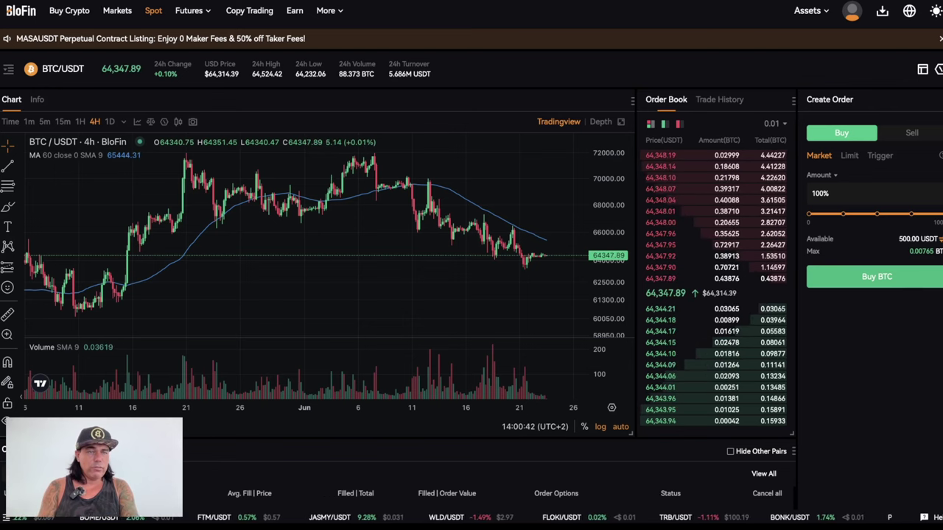
{"action": "left_click", "coordinate": [877, 276]}
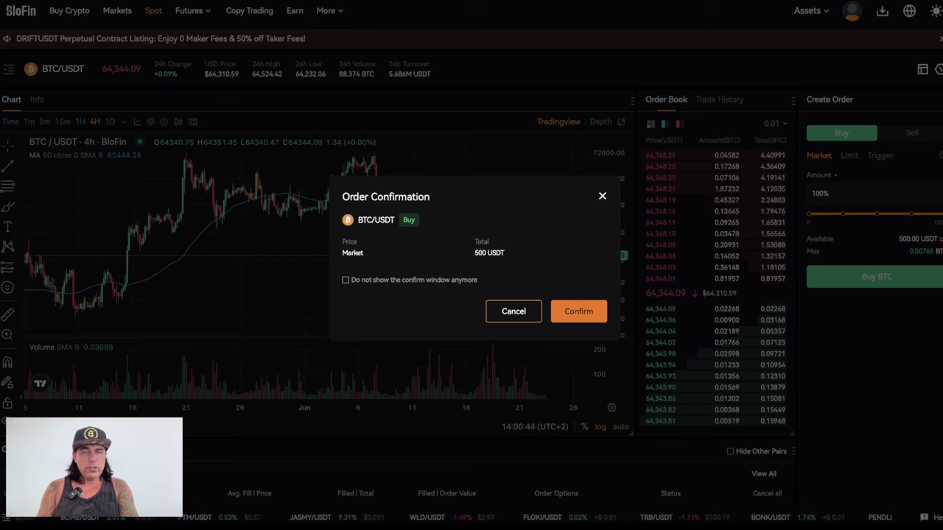
{"action": "left_click", "coordinate": [578, 311]}
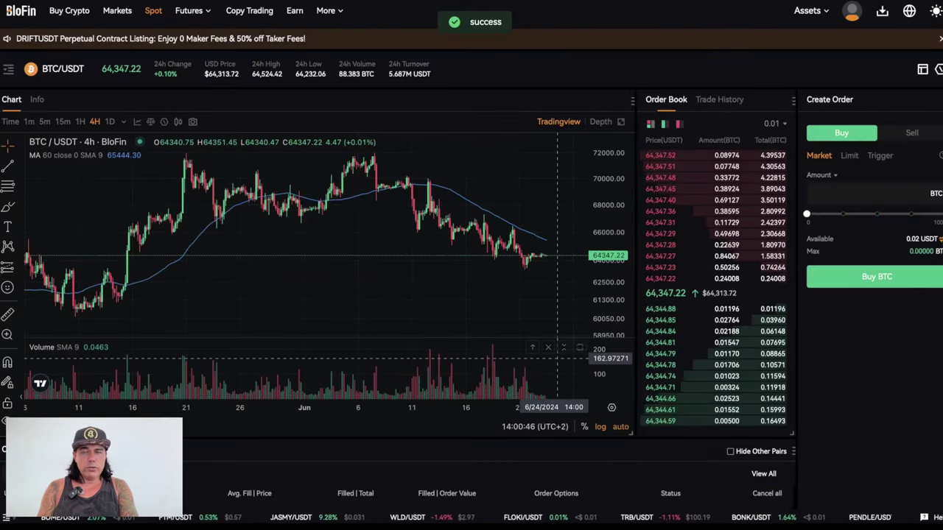
- Review the spot order history for the status of the market and limit buy orders
{"action": "scroll", "coordinate": [558, 359], "scroll_direction": "down", "scroll_amount": 2}
{"action": "scroll", "coordinate": [471, 221], "scroll_direction": "down", "scroll_amount": 2}
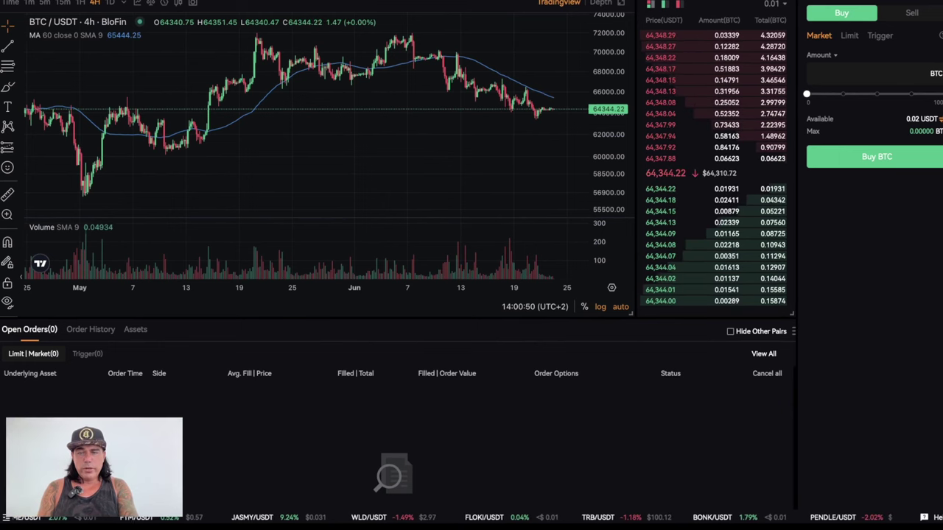
{"action": "left_click", "coordinate": [91, 329]}
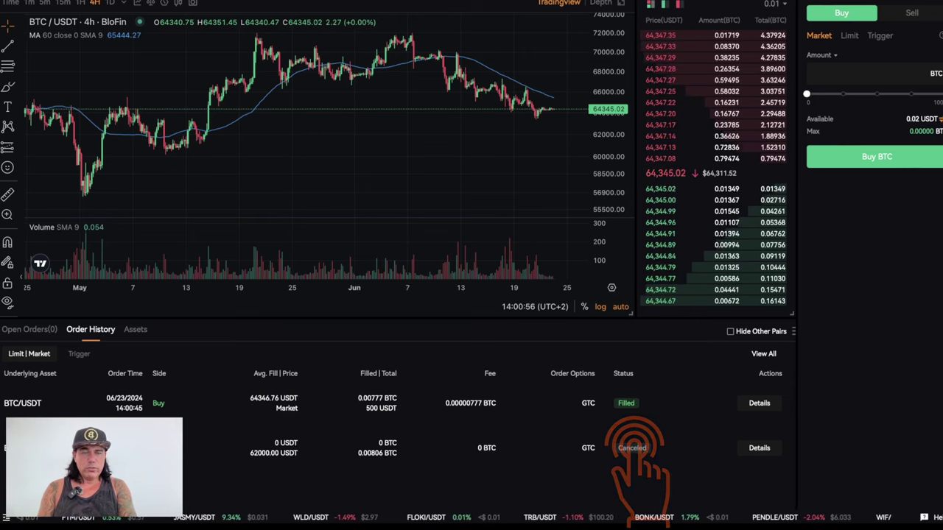
{"action": "scroll", "coordinate": [471, 235], "scroll_direction": "up", "scroll_amount": 3}
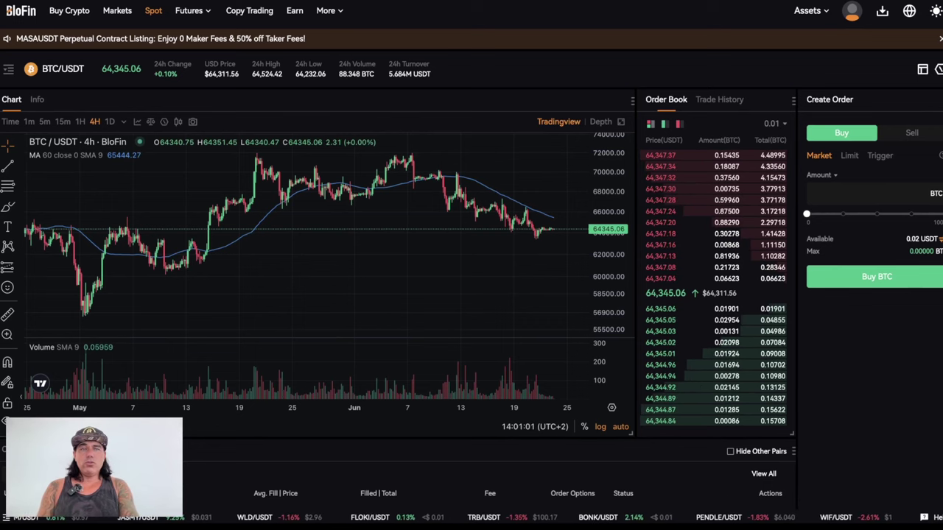
- Open the assets overview and review the balances of the spot and futures accounts
{"action": "mouse_move", "coordinate": [811, 11]}
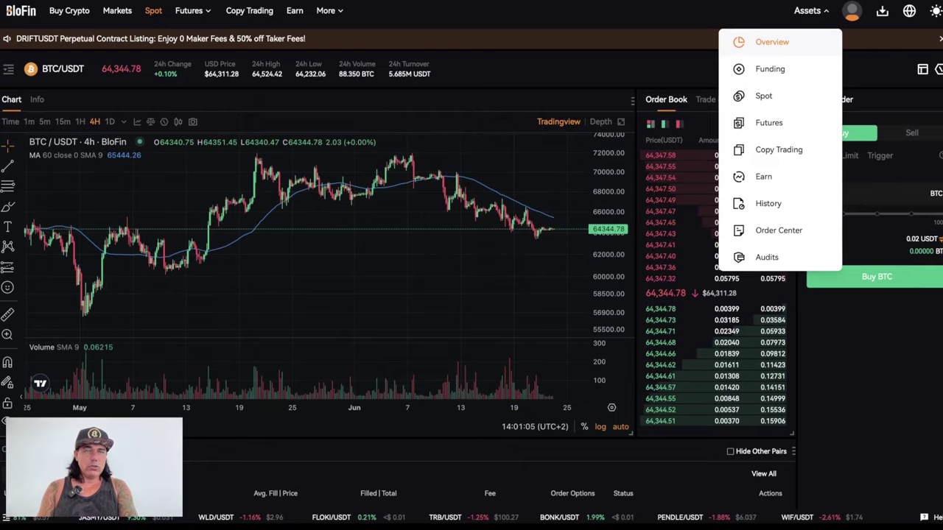
{"action": "left_click", "coordinate": [772, 42]}
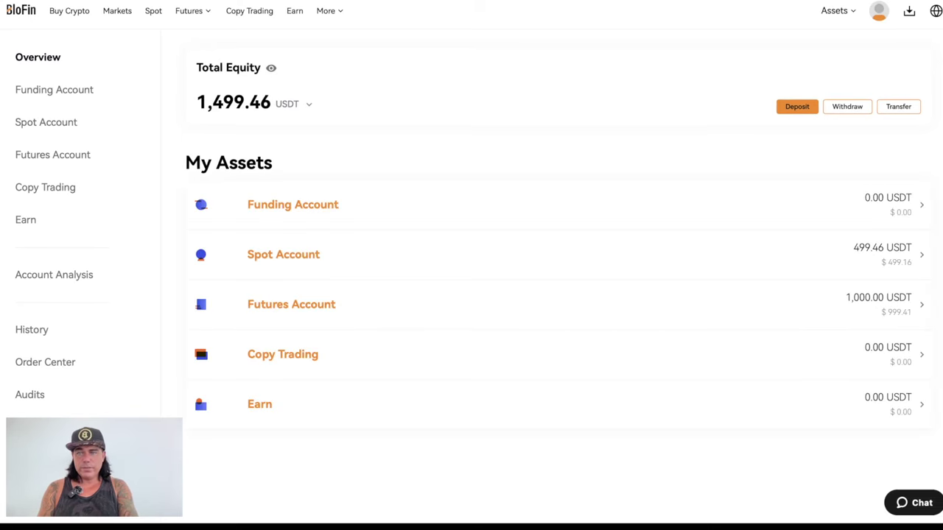
{"action": "left_click", "coordinate": [46, 122]}
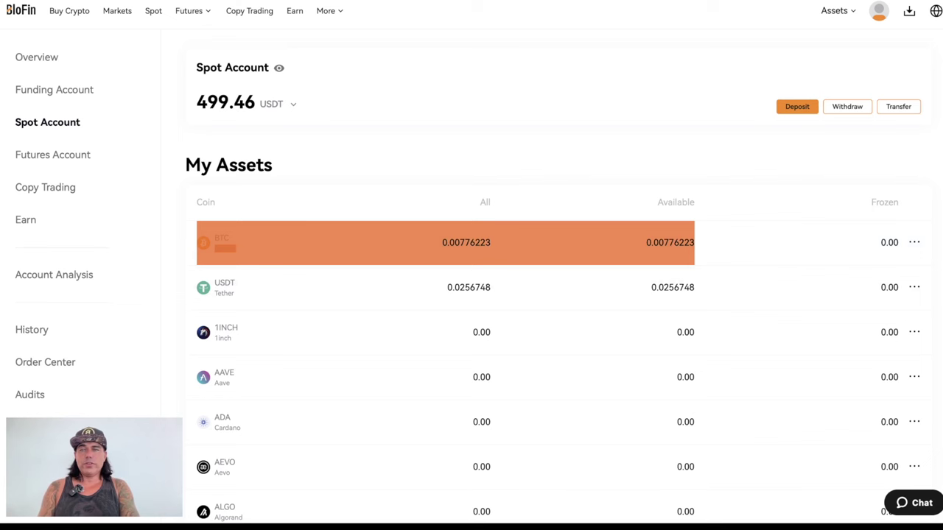
{"action": "left_click", "coordinate": [53, 155]}
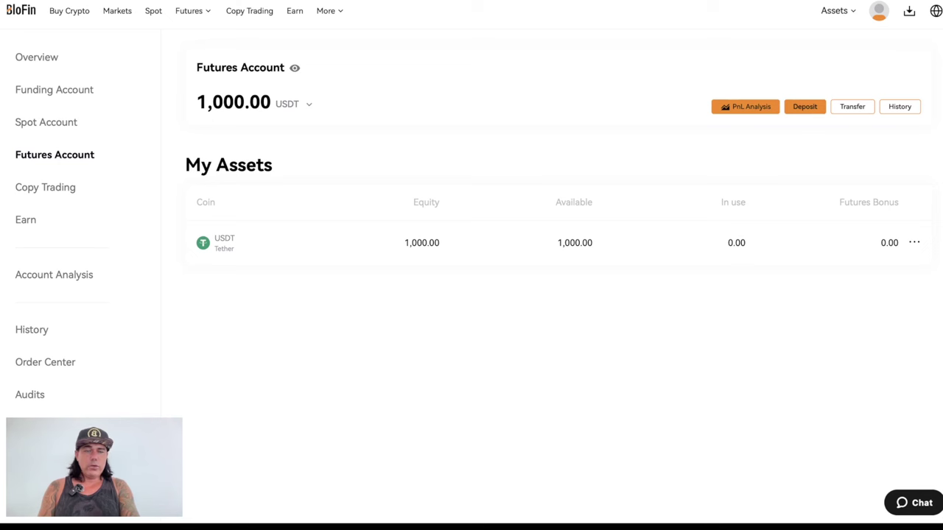
- Open the BTCUSDT perpetual futures trading page
{"action": "mouse_move", "coordinate": [193, 11]}
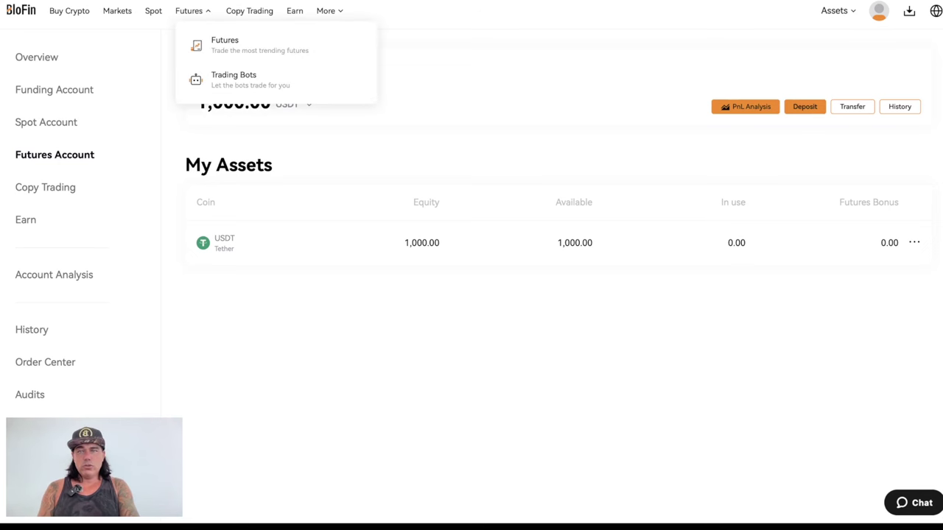
{"action": "left_click", "coordinate": [225, 44]}
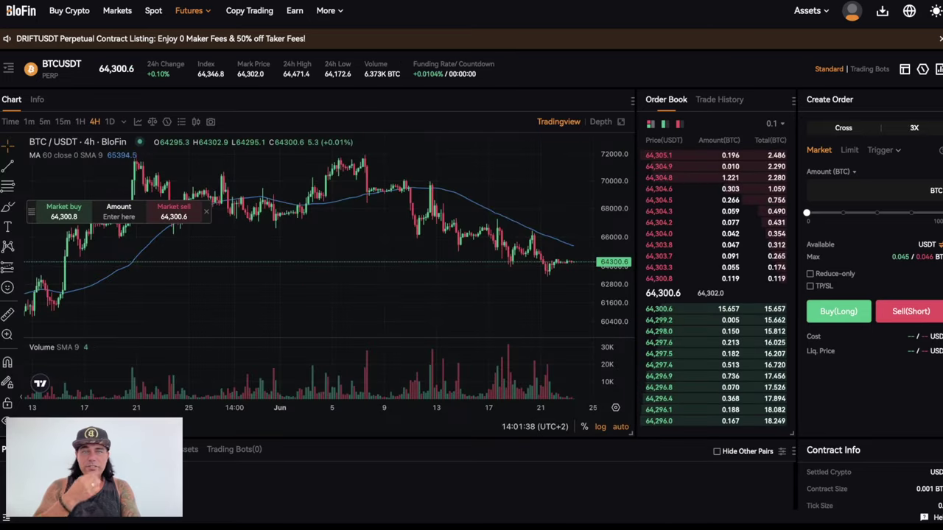
{"action": "scroll", "coordinate": [489, 278], "scroll_direction": "down", "scroll_amount": 2}
{"action": "scroll", "coordinate": [489, 278], "scroll_direction": "down", "scroll_amount": 5}
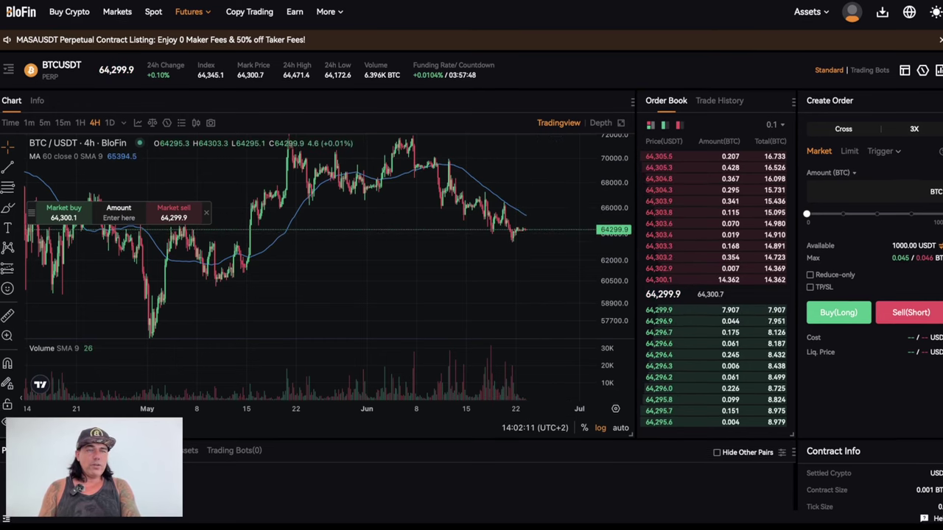
- Read the Cross margin description and change the BTCUSDT margin mode to Isolated
{"action": "left_click", "coordinate": [843, 128]}
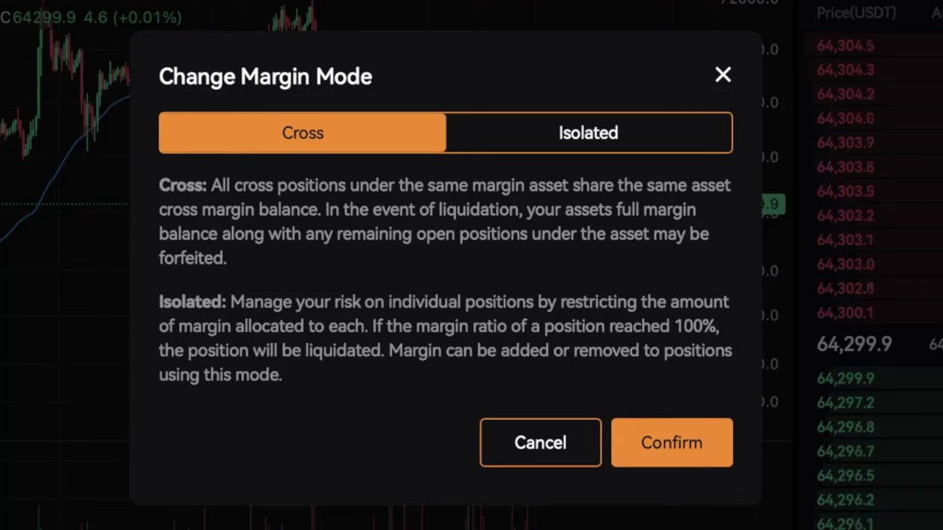
{"action": "left_click_drag", "start_coordinate": [230, 186], "coordinate": [411, 233]}
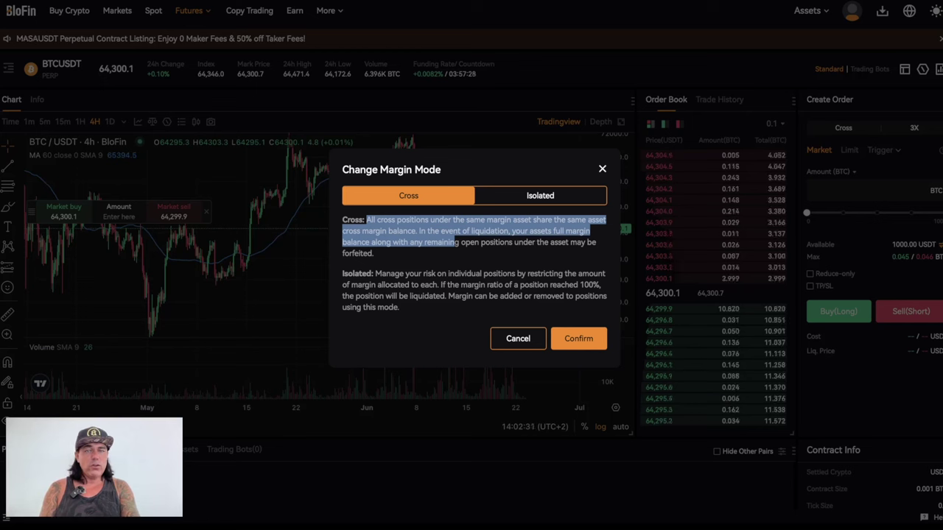
{"action": "left_click", "coordinate": [540, 196]}
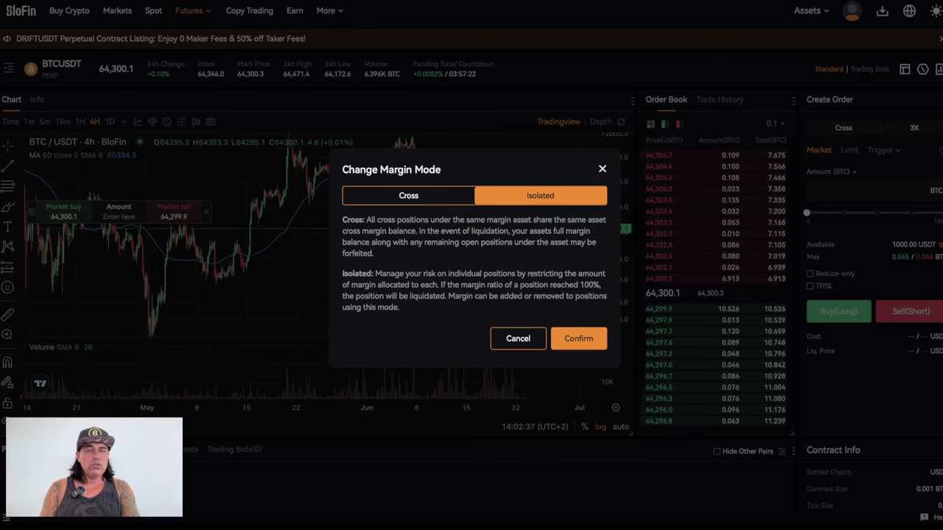
{"action": "left_click", "coordinate": [578, 338]}
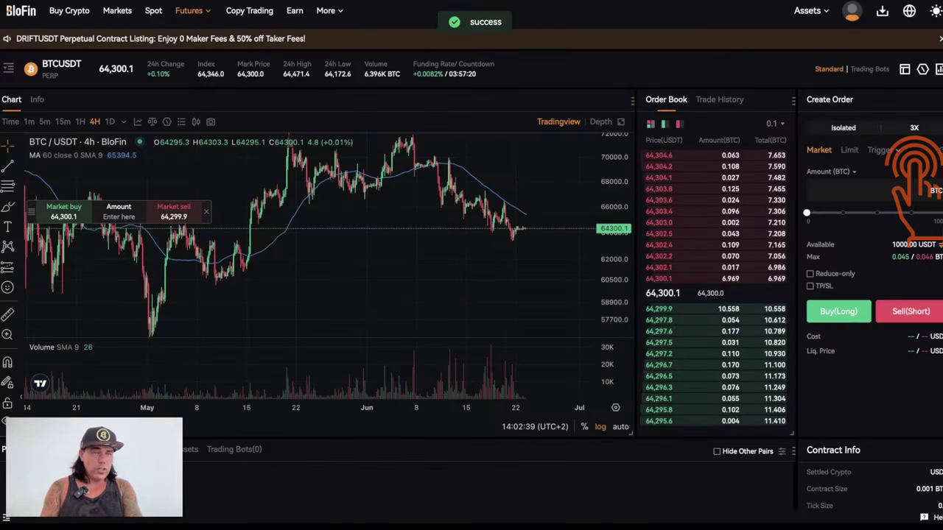
- Set the isolated leverage for BTCUSDT PERP to 5X and confirm it
{"action": "left_click", "coordinate": [914, 128]}
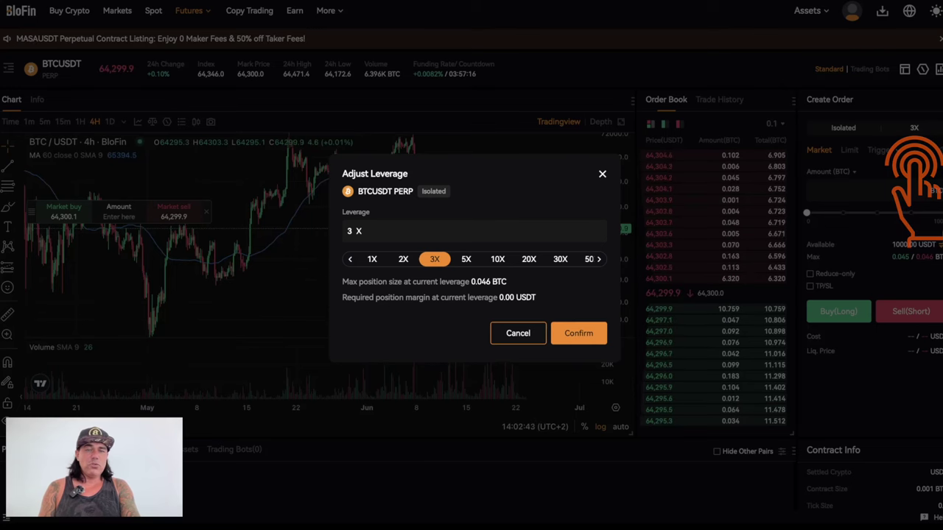
{"action": "left_click", "coordinate": [466, 259]}
{"action": "left_click", "coordinate": [578, 333]}
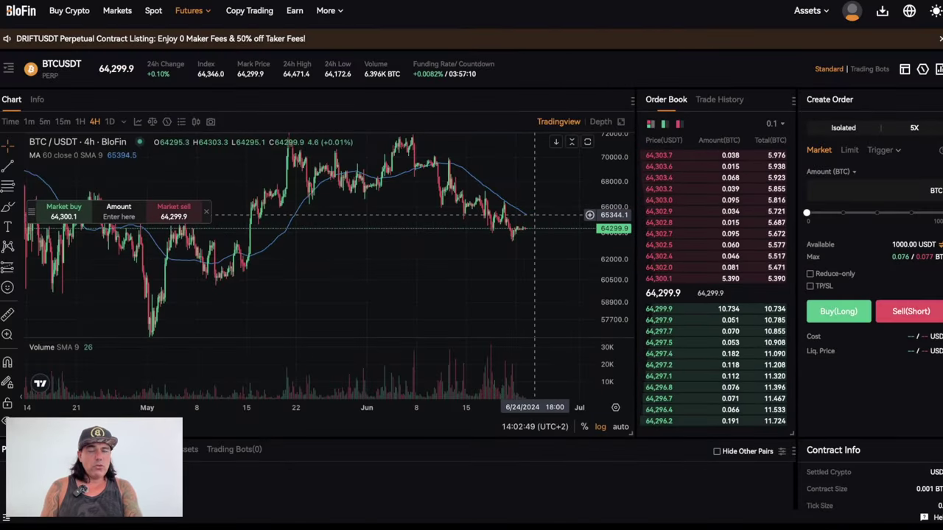
- Set the amount of the BTCUSDT futures market order to 10%
{"action": "left_click", "coordinate": [869, 190]}
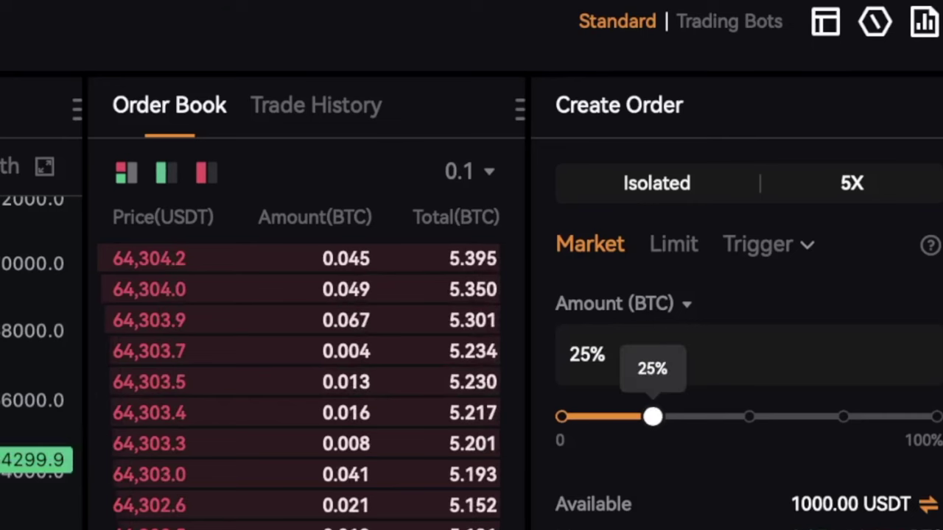
{"action": "left_click_drag", "start_coordinate": [842, 212], "coordinate": [825, 212]}
{"action": "left_click_drag", "start_coordinate": [605, 416], "coordinate": [594, 416]}
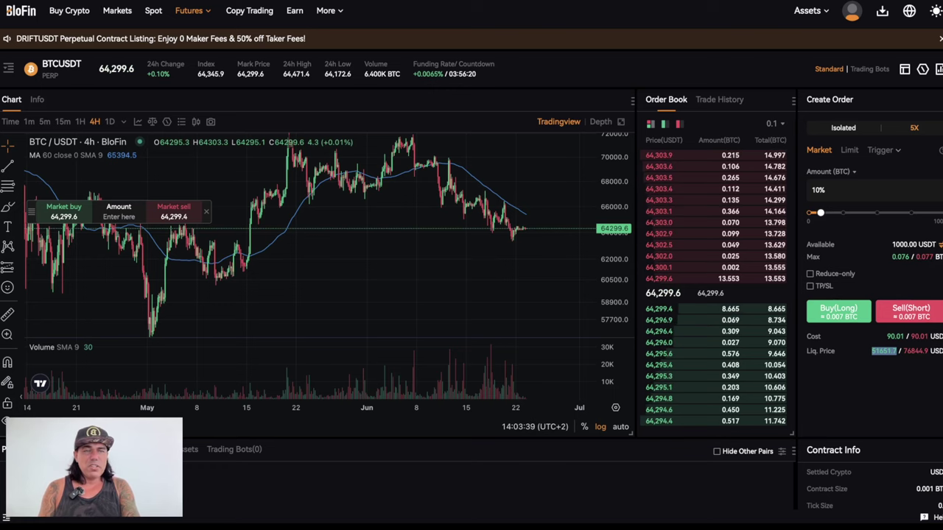
- Set the BTCUSDT PERP leverage to 10X and confirm it
{"action": "left_click", "coordinate": [914, 128]}
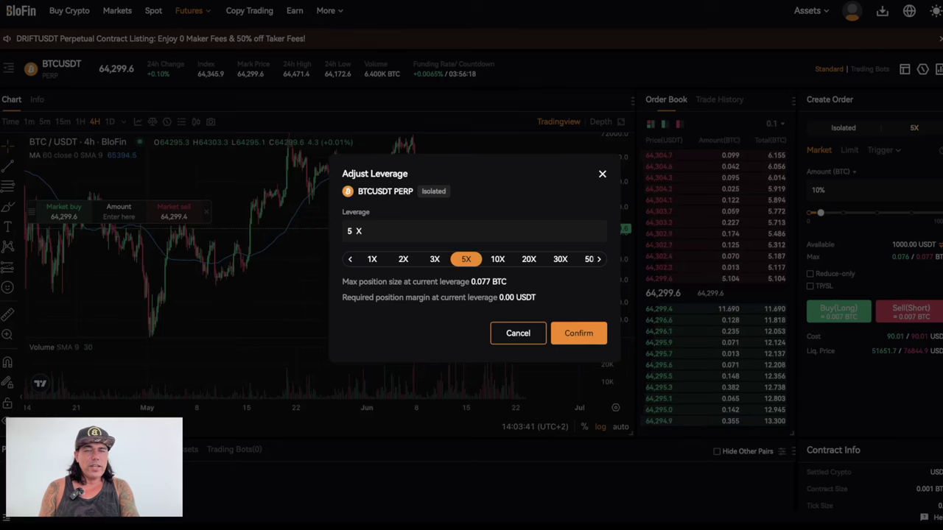
{"action": "left_click", "coordinate": [498, 260]}
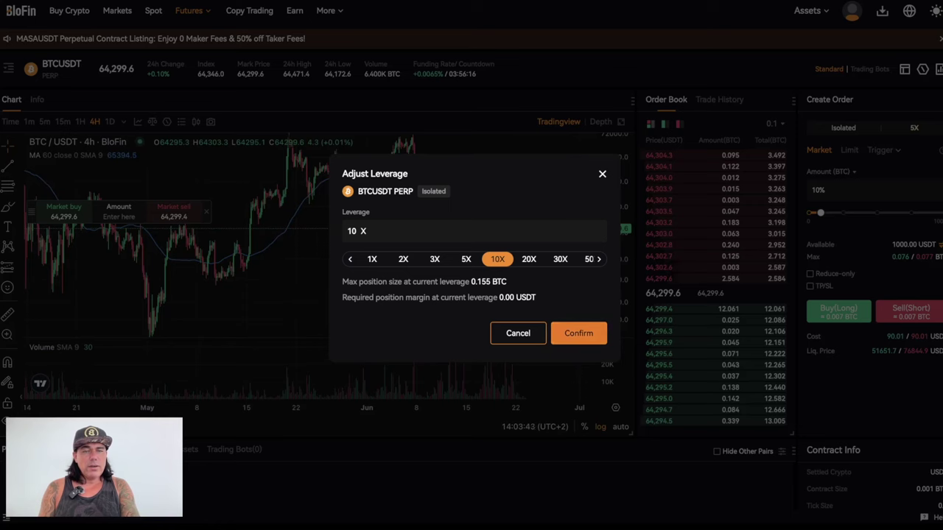
{"action": "left_click", "coordinate": [578, 333]}
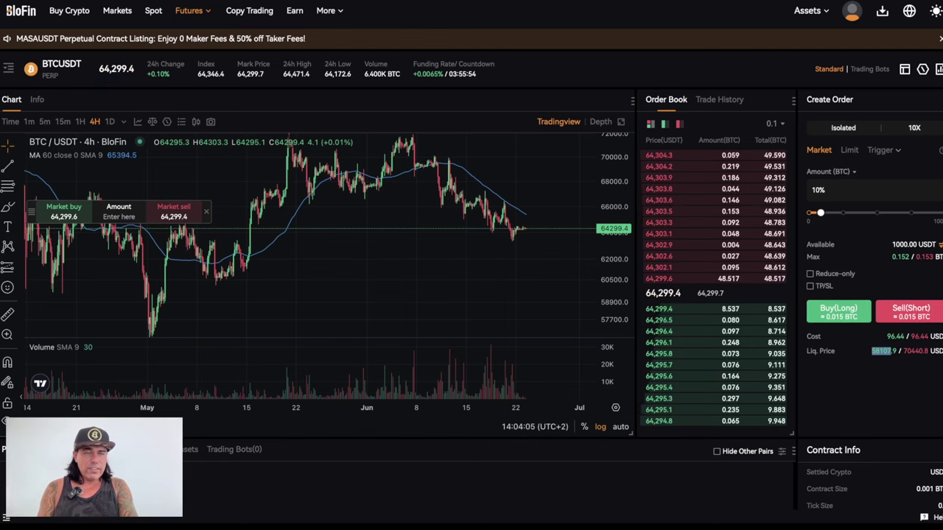
- Place and confirm the market long order for 0.015 BTC on BTCUSDT PERP, and review the open position on the chart and in the positions list
{"action": "left_click", "coordinate": [838, 312]}
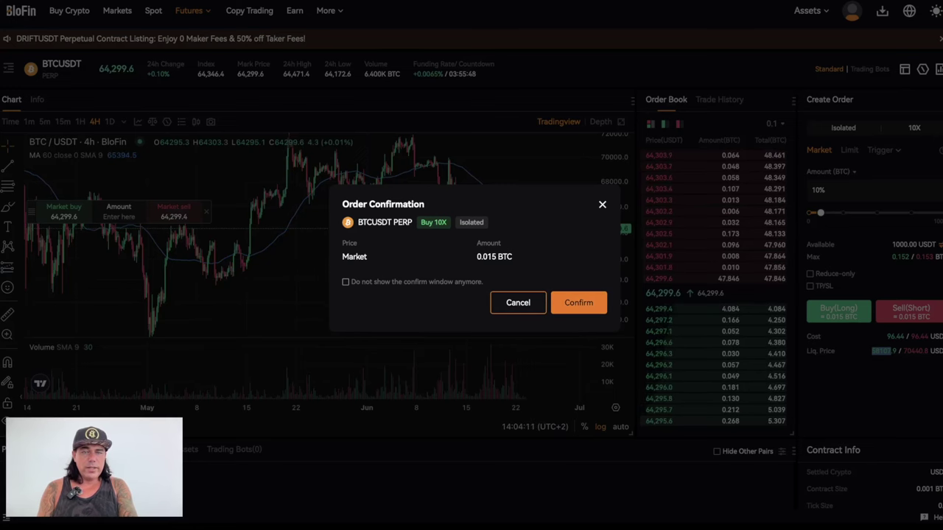
{"action": "left_click", "coordinate": [578, 303]}
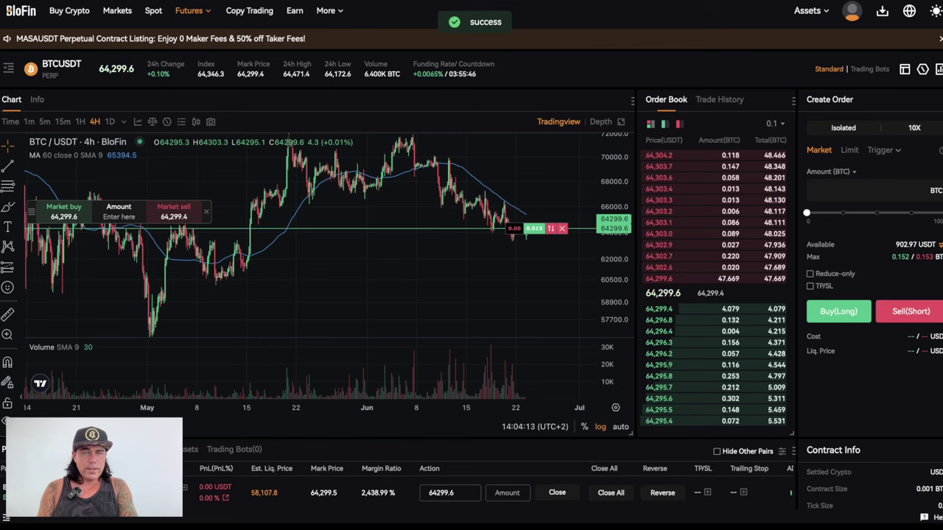
{"action": "scroll", "coordinate": [578, 287], "scroll_direction": "left", "scroll_amount": 1}
{"action": "scroll", "coordinate": [590, 287], "scroll_direction": "right", "scroll_amount": 2}
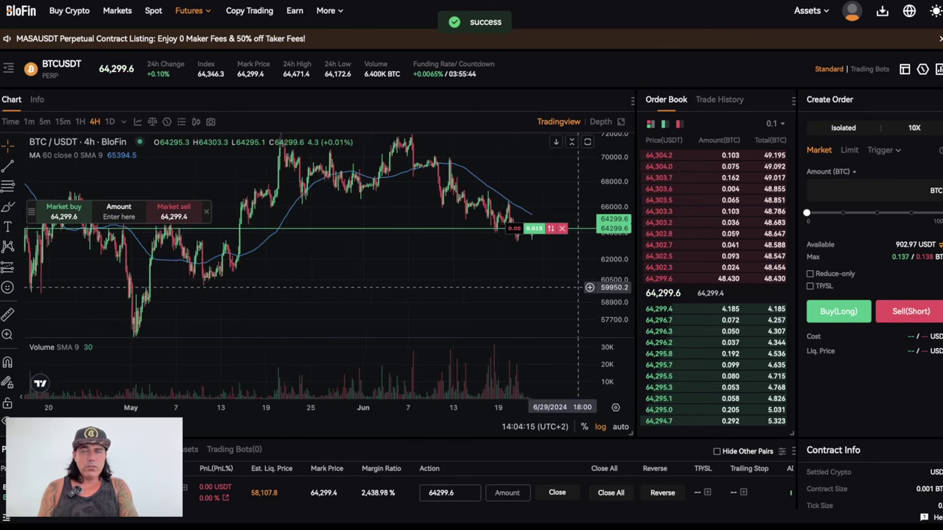
{"action": "scroll", "coordinate": [587, 289], "scroll_direction": "up", "scroll_amount": 4}
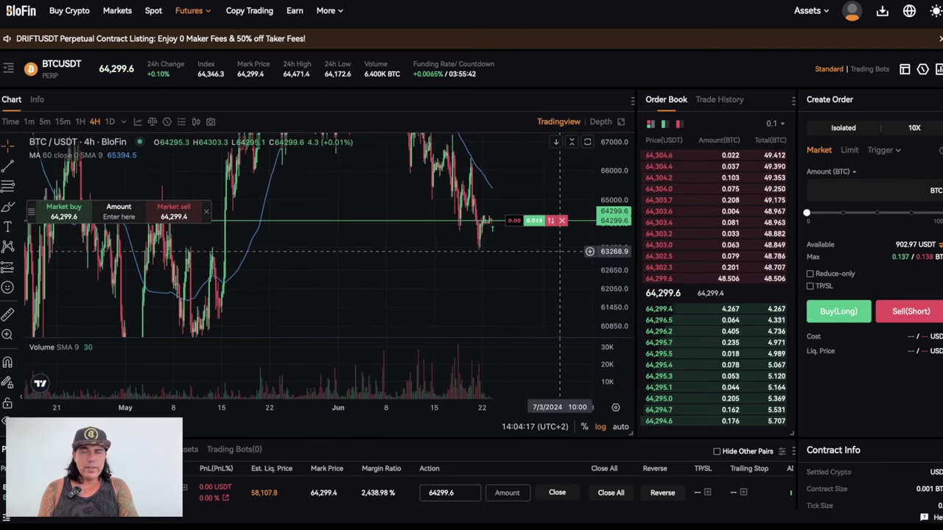
{"action": "scroll", "coordinate": [636, 265], "scroll_direction": "down", "scroll_amount": 2}
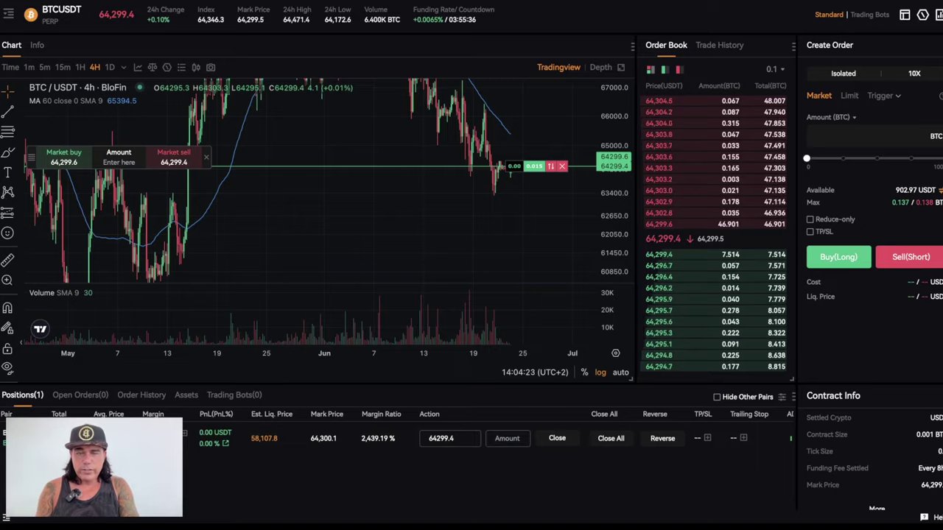
- Examine the estimated liquidation price of the open BTCUSDT position in the positions list
{"action": "scroll", "coordinate": [486, 462], "scroll_direction": "up", "scroll_amount": 1}
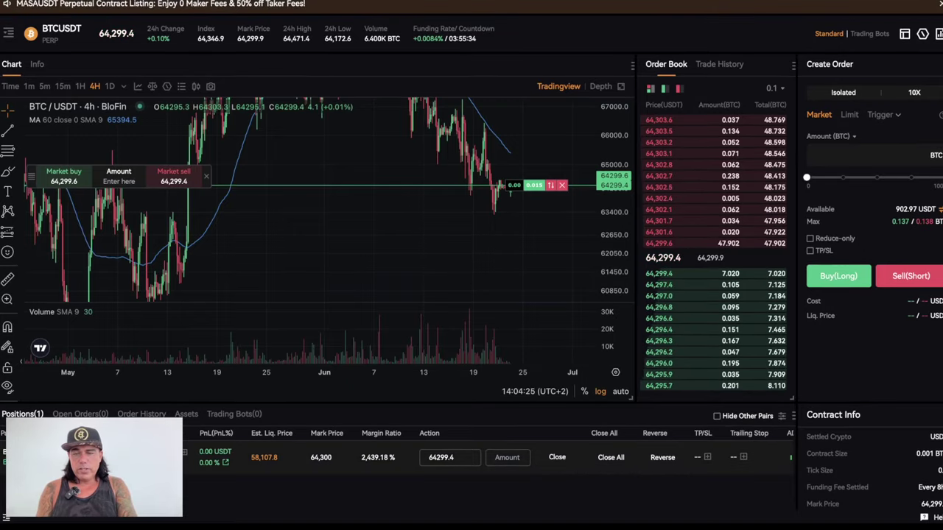
{"action": "left_click_drag", "start_coordinate": [278, 458], "coordinate": [199, 454]}
{"action": "left_click", "coordinate": [274, 492]}
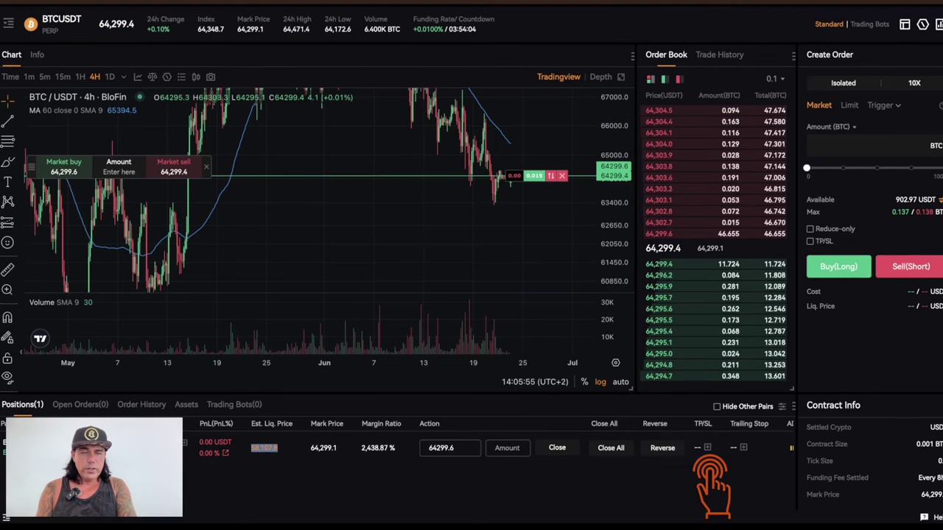
- Open the position's TP/SL settings and try stop-loss trigger prices of 60000 and 62000 USDT
{"action": "left_click", "coordinate": [708, 448]}
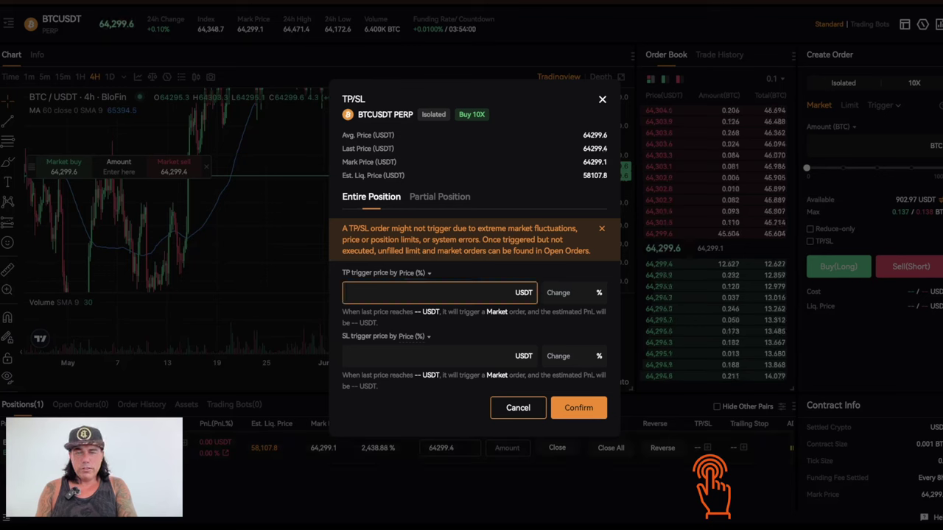
{"action": "left_click", "coordinate": [440, 357]}
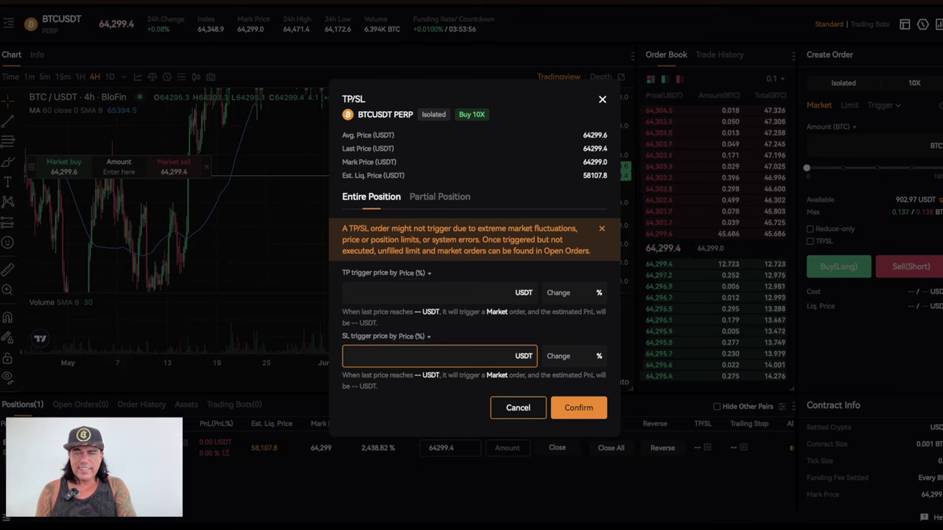
{"action": "type", "text": "60000"}
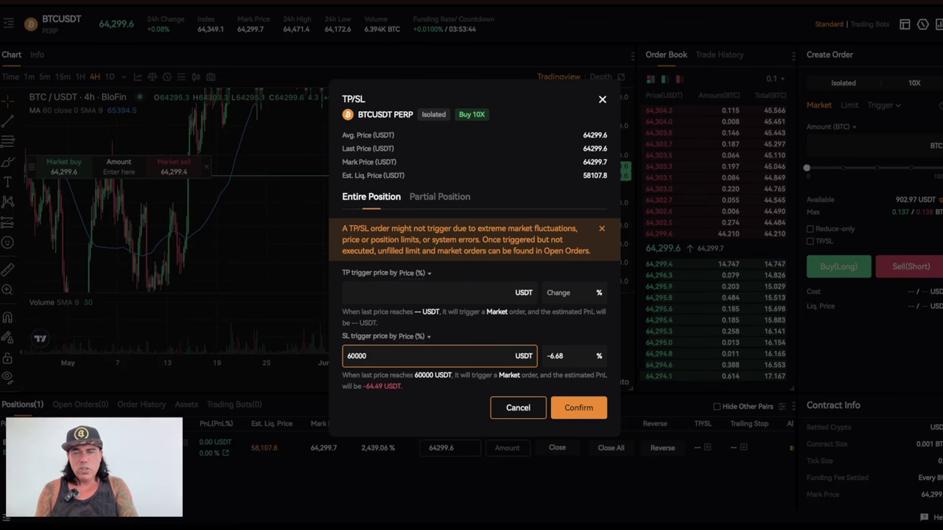
{"action": "type", "text": "6"}
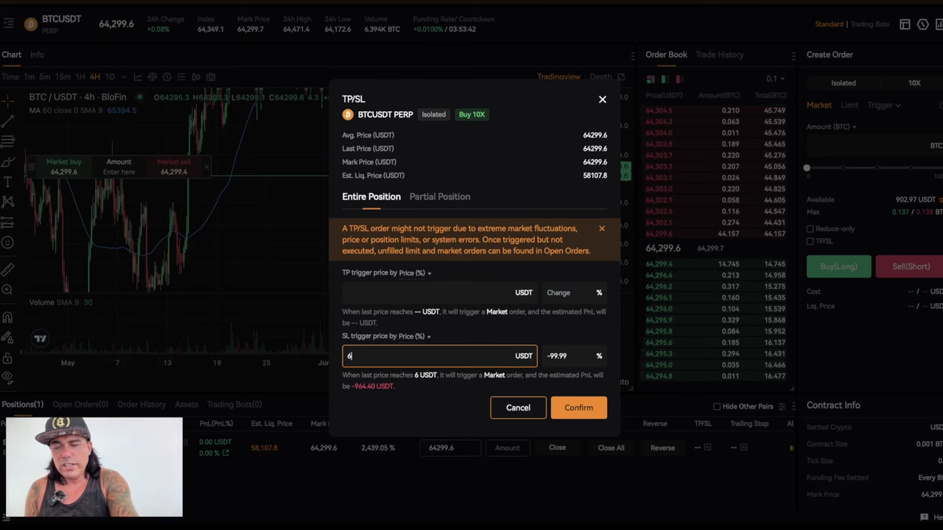
{"action": "type", "text": "2000"}
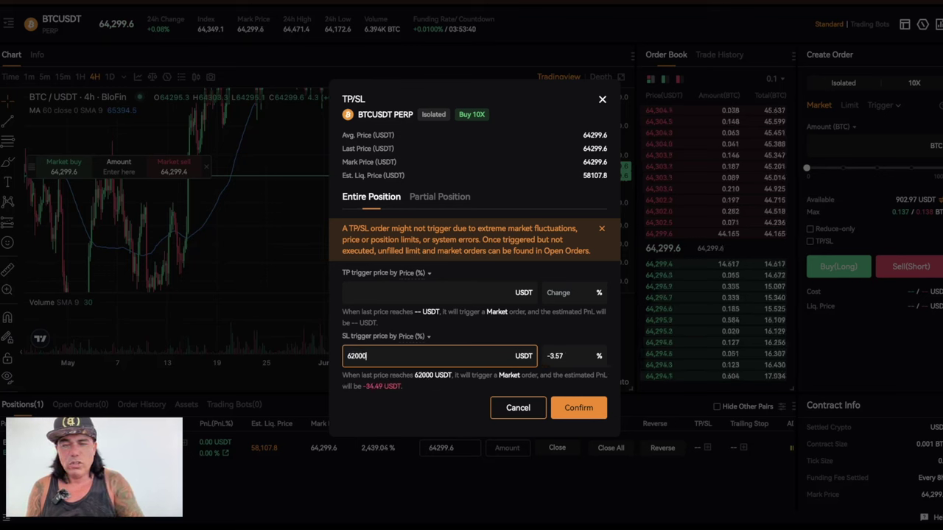
- Set the stop-loss change to -2% for the entire position, check the estimated PnL, and confirm the order
{"action": "left_click", "coordinate": [573, 356]}
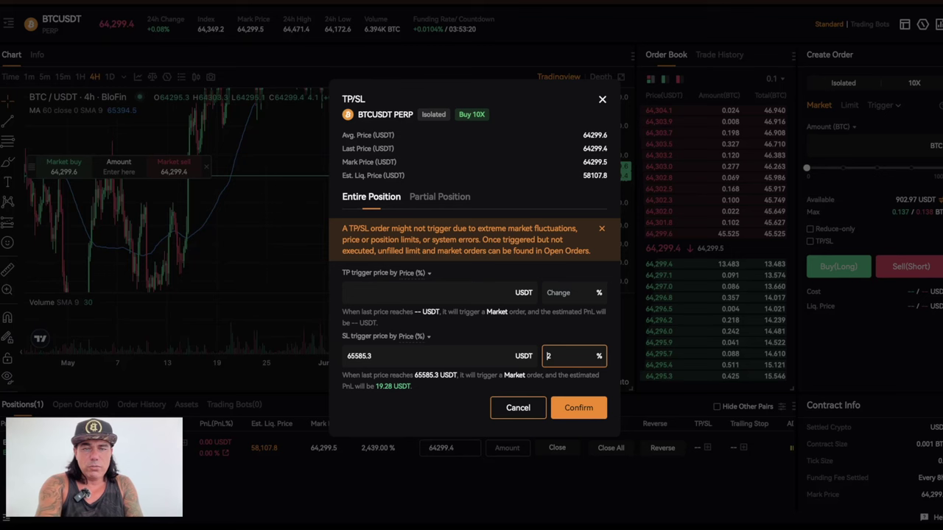
{"action": "type", "text": "-2"}
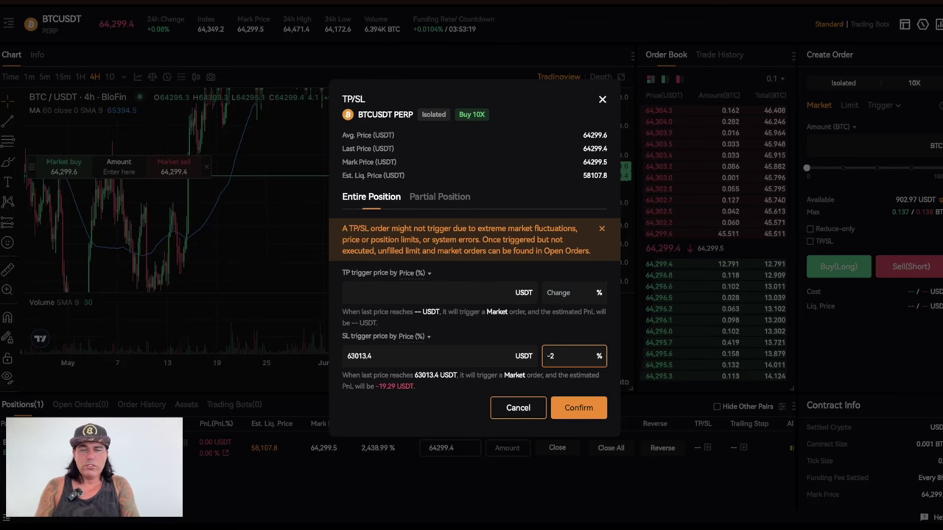
{"action": "left_click", "coordinate": [439, 355]}
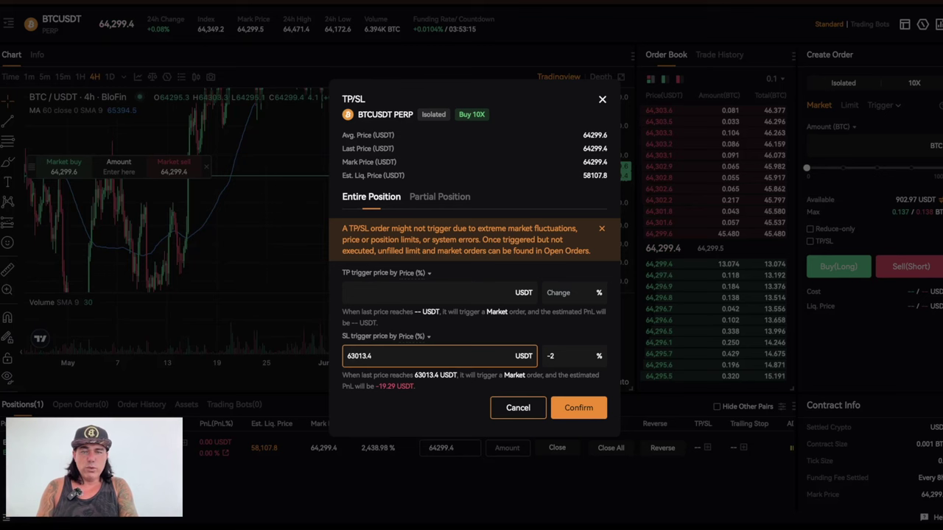
{"action": "left_click", "coordinate": [565, 356]}
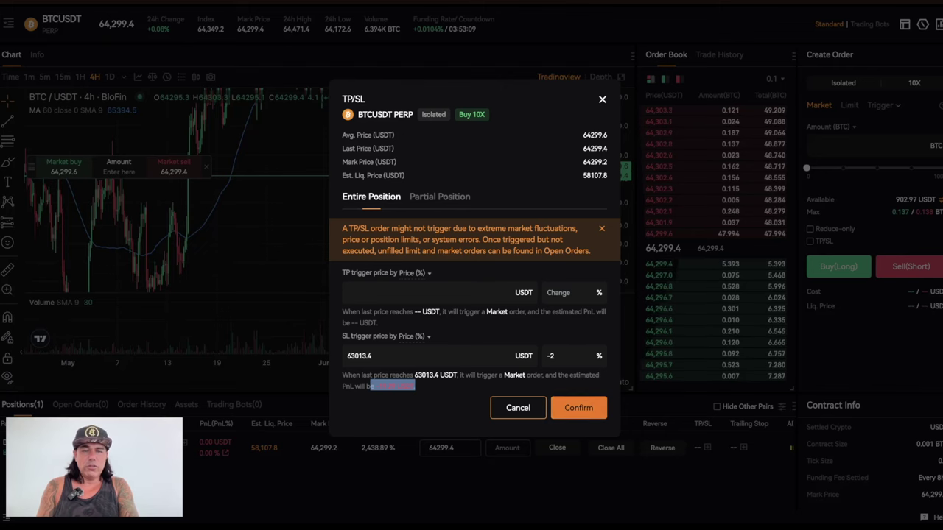
{"action": "left_click", "coordinate": [579, 407]}
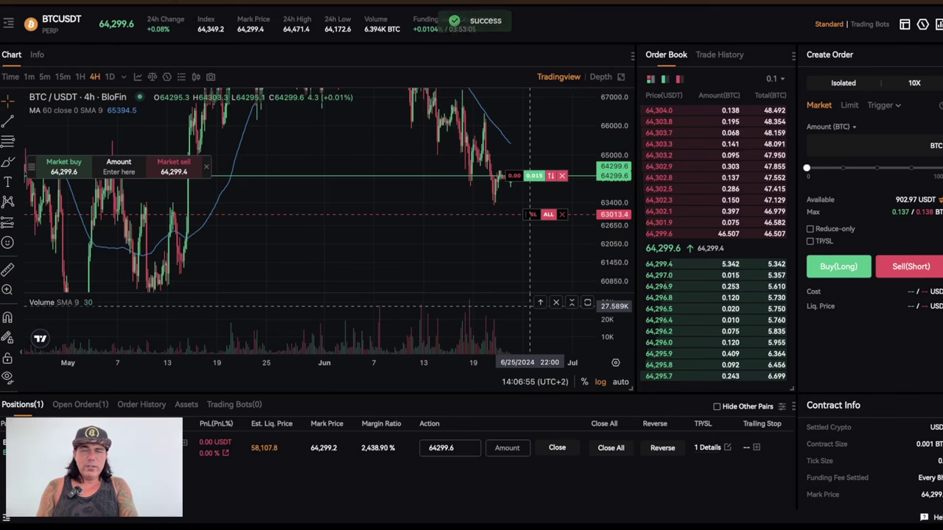
- Review the stop-loss line on the BTCUSDT chart and its trigger in the position's TP/SL details
{"action": "left_click_drag", "start_coordinate": [463, 238], "coordinate": [464, 278]}
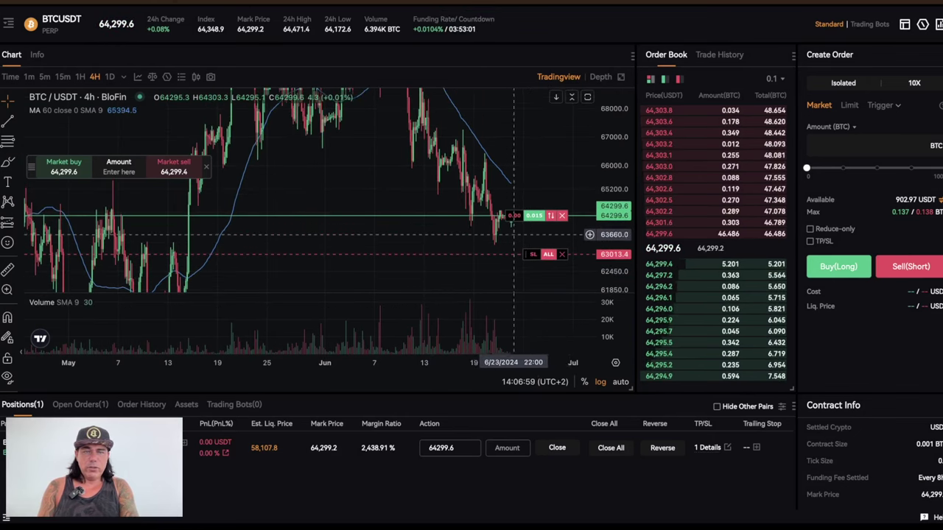
{"action": "scroll", "coordinate": [470, 218], "scroll_direction": "right", "scroll_amount": 1}
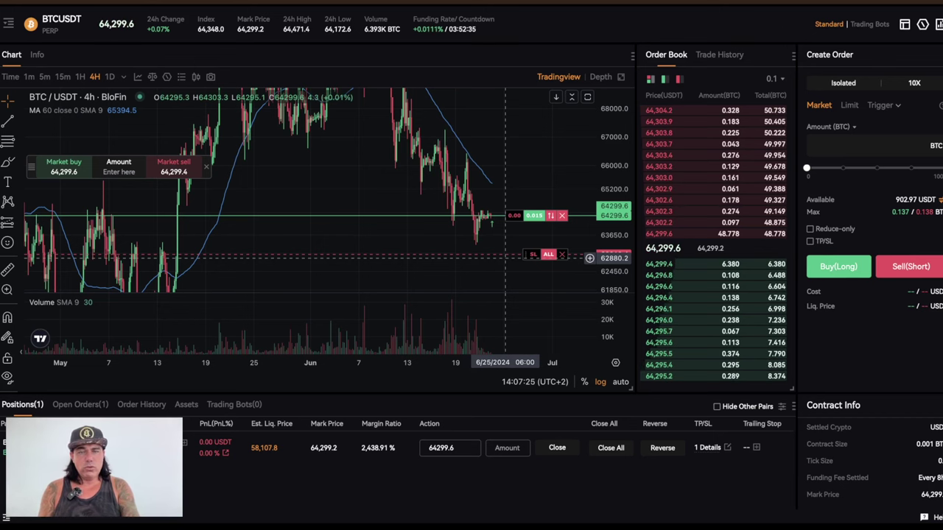
{"action": "left_click", "coordinate": [728, 448]}
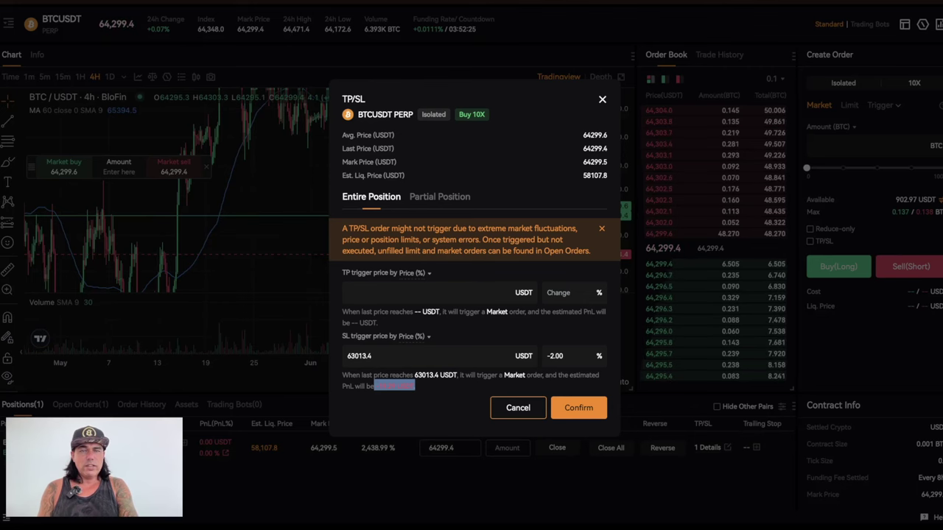
{"action": "left_click", "coordinate": [602, 99]}
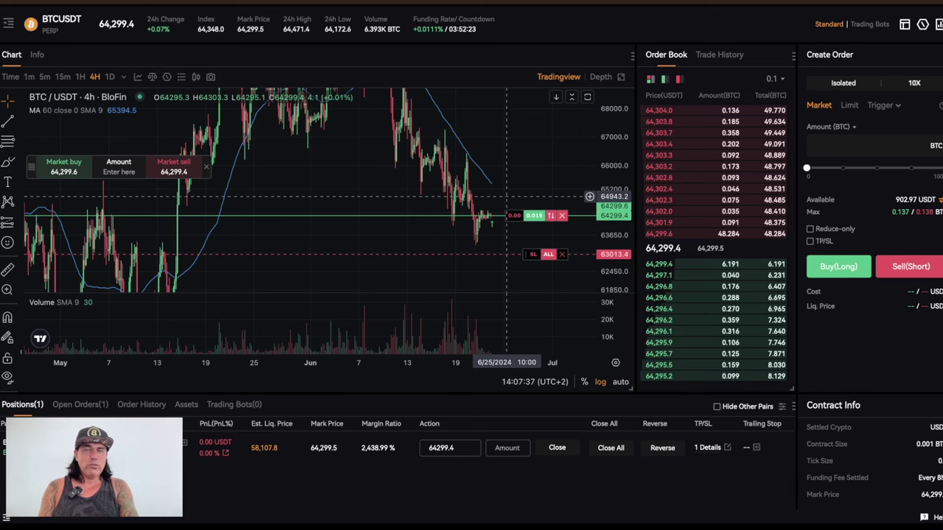
{"action": "scroll", "coordinate": [502, 186], "scroll_direction": "up", "scroll_amount": 3}
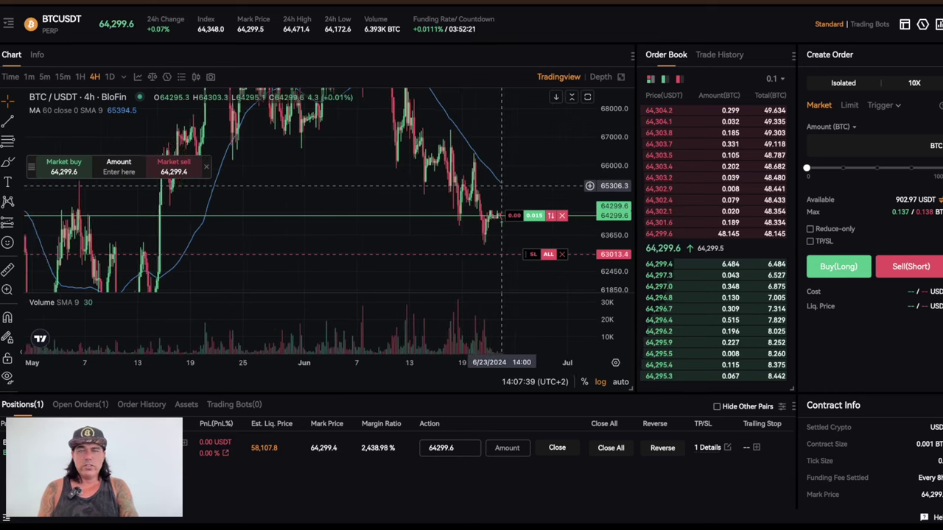
{"action": "scroll", "coordinate": [502, 186], "scroll_direction": "up", "scroll_amount": 5}
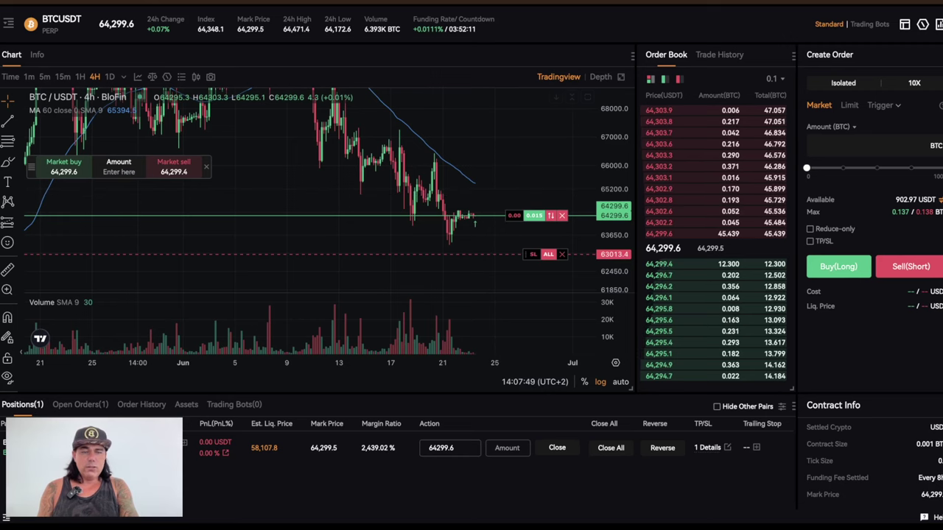
- Set the take-profit trigger price to 65000 USDT for the entire position, checking the partial-position option, and confirm it
{"action": "left_click", "coordinate": [728, 447]}
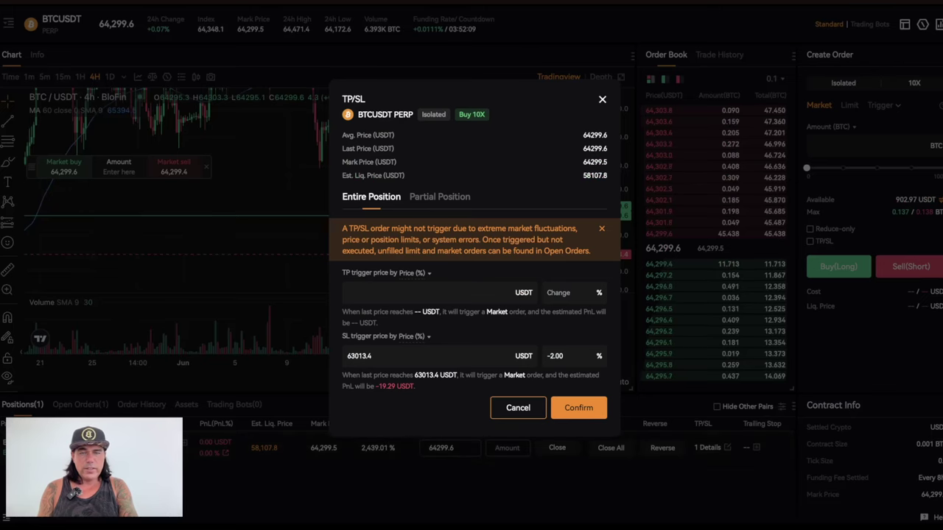
{"action": "type", "text": "65000"}
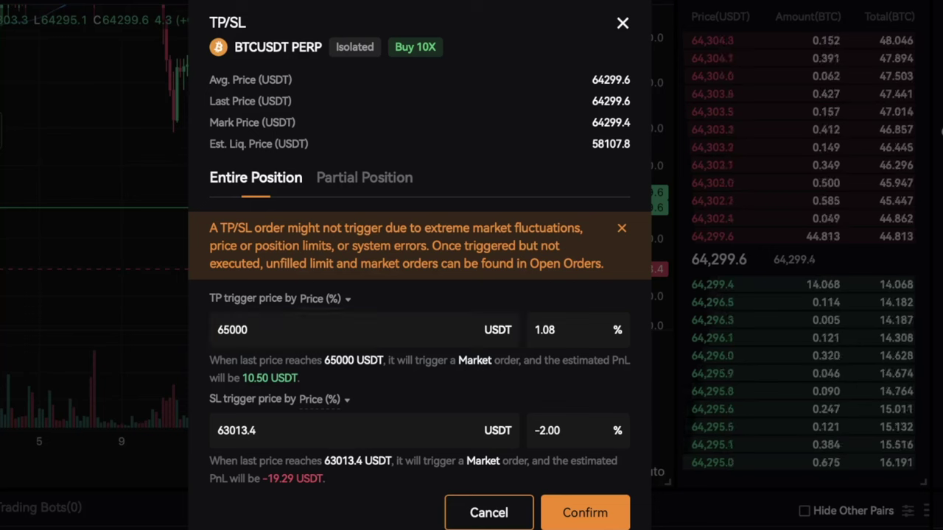
{"action": "left_click", "coordinate": [363, 178]}
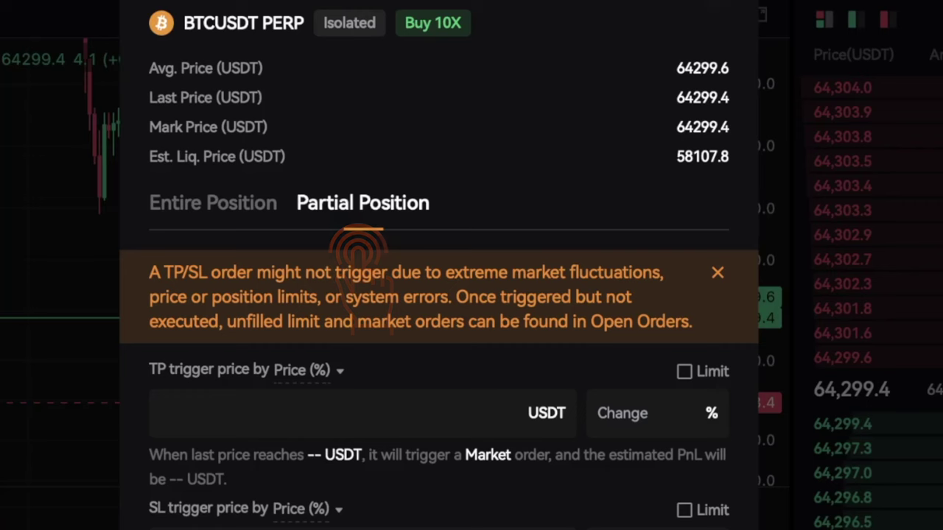
{"action": "left_click", "coordinate": [213, 204]}
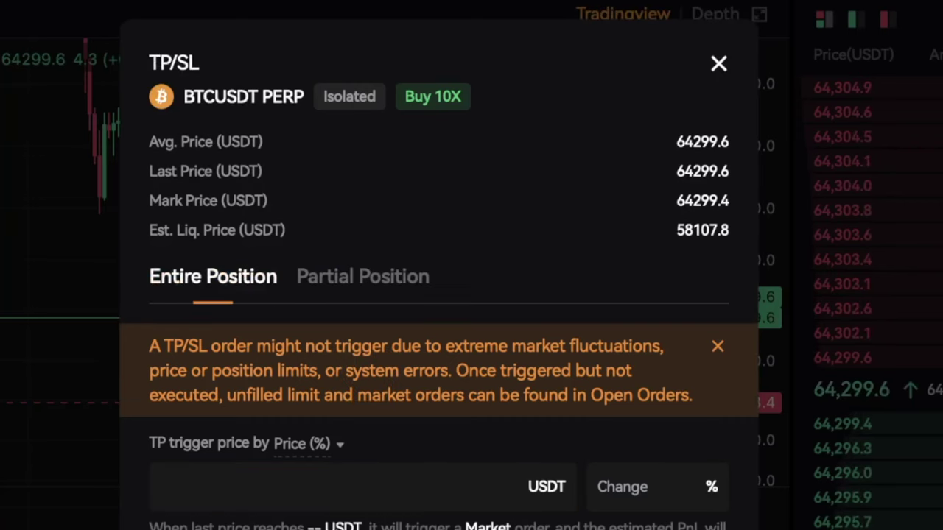
{"action": "left_click", "coordinate": [361, 486]}
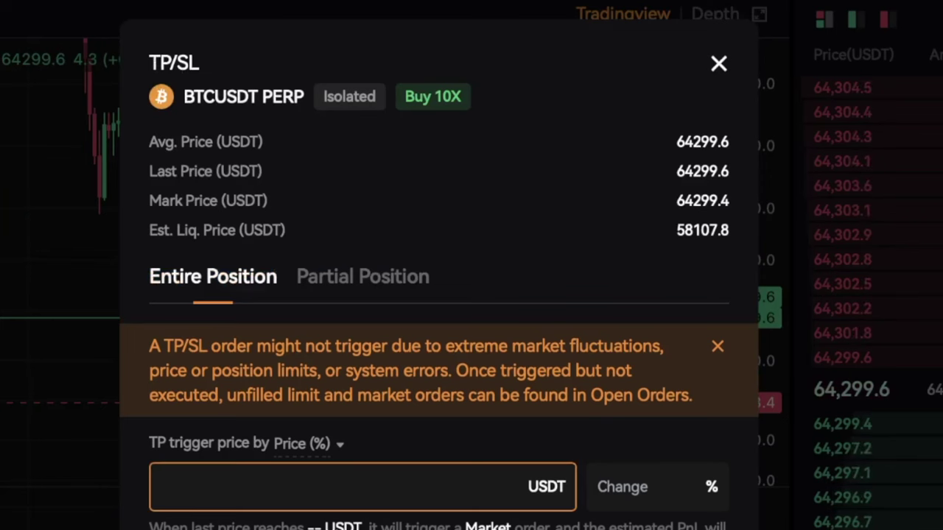
{"action": "type", "text": "65000"}
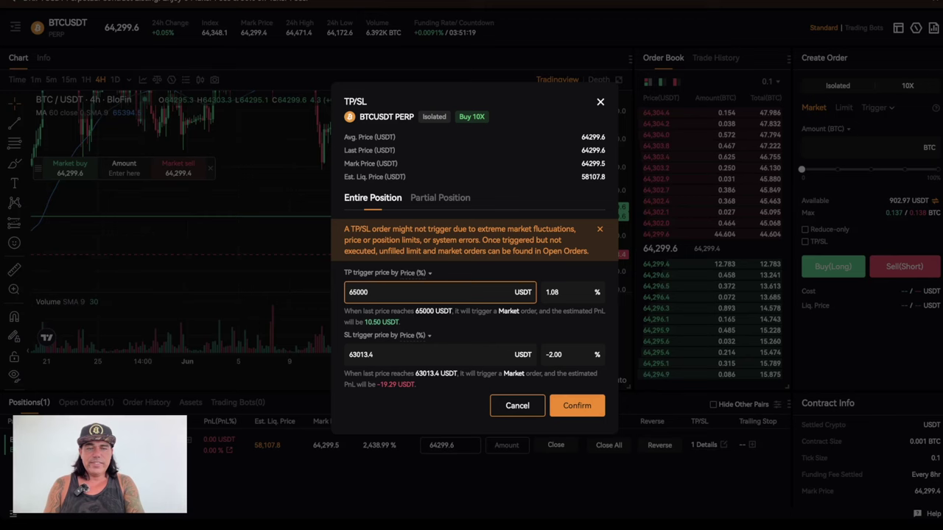
{"action": "left_click", "coordinate": [577, 405]}
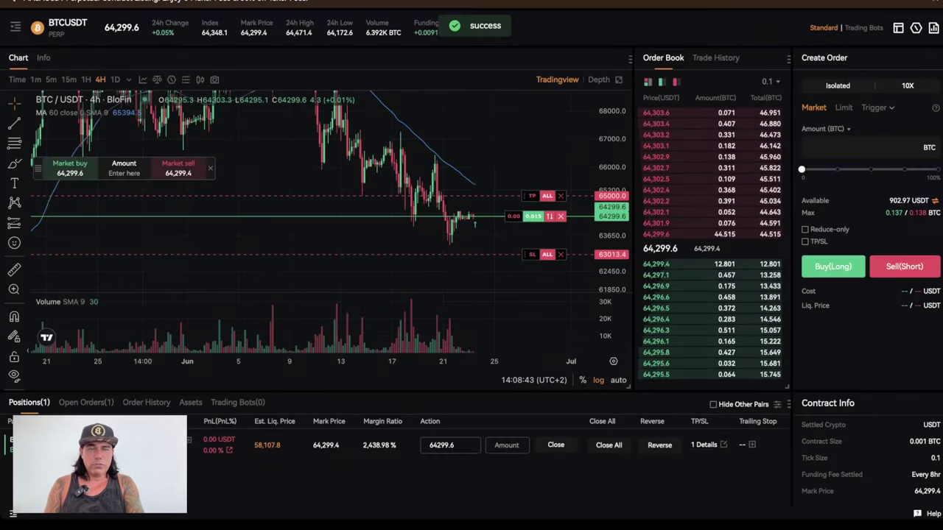
- Move the take-profit line on the chart up to about 65364 USDT and the stop-loss line up to about 63176 USDT
{"action": "left_click_drag", "start_coordinate": [328, 274], "coordinate": [300, 299]}
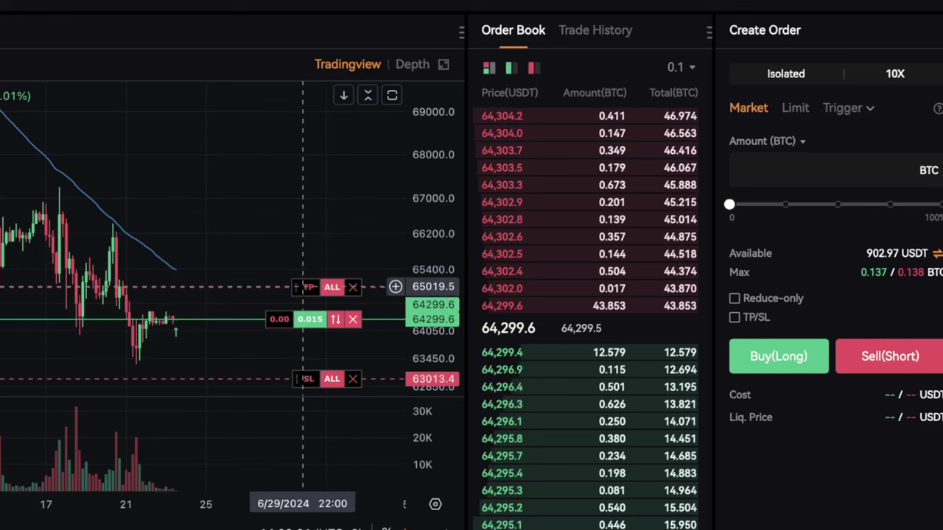
{"action": "mouse_move", "coordinate": [296, 288]}
{"action": "left_mouse_down"}
{"action": "mouse_move", "coordinate": [296, 268]}
{"action": "mouse_move", "coordinate": [302, 297]}
{"action": "mouse_move", "coordinate": [302, 278]}
{"action": "left_mouse_up"}
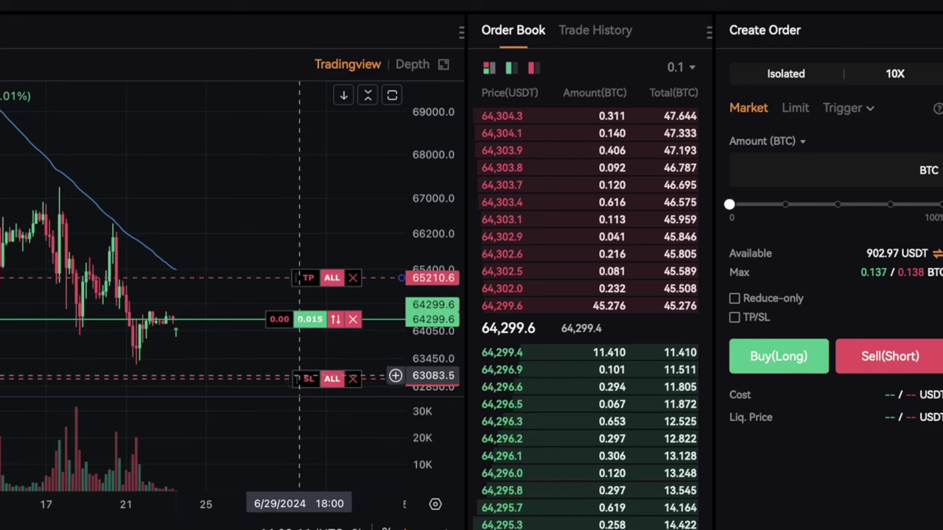
{"action": "left_click_drag", "start_coordinate": [296, 377], "coordinate": [296, 370]}
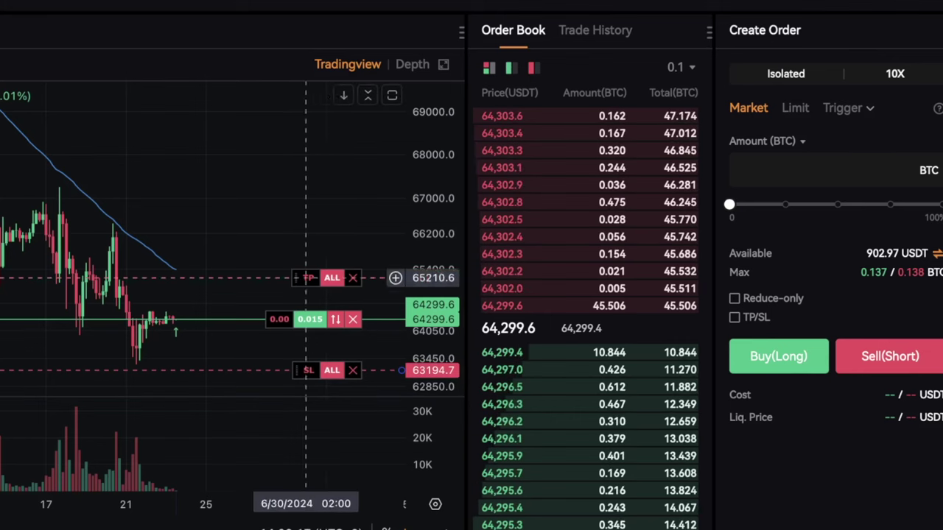
{"action": "scroll", "coordinate": [221, 333], "scroll_direction": "up", "scroll_amount": 2}
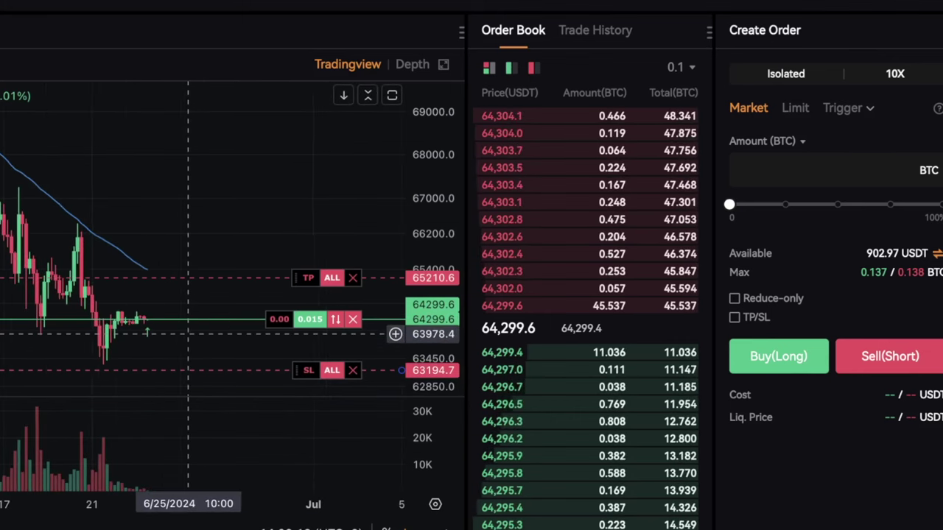
{"action": "scroll", "coordinate": [188, 334], "scroll_direction": "right", "scroll_amount": 3}
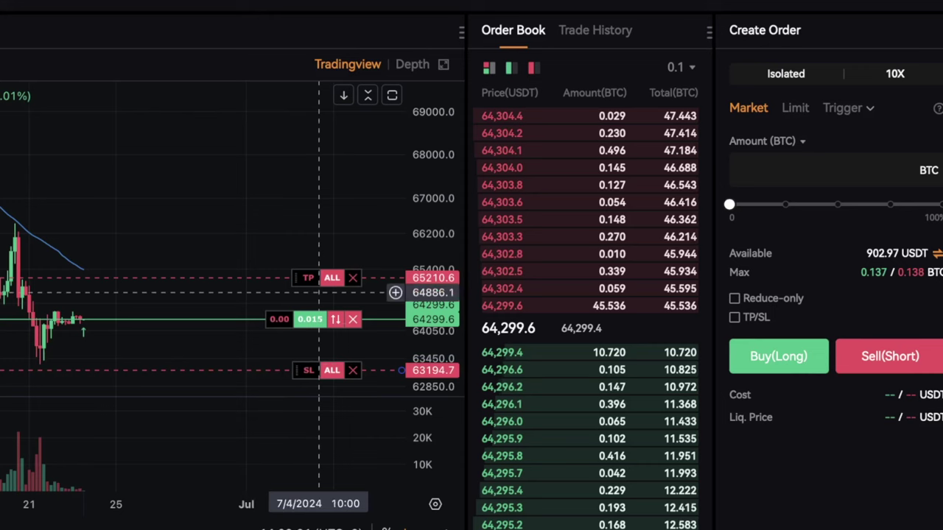
{"action": "mouse_move", "coordinate": [297, 278]}
{"action": "left_mouse_down"}
{"action": "mouse_move", "coordinate": [296, 225]}
{"action": "mouse_move", "coordinate": [297, 275]}
{"action": "left_mouse_up"}
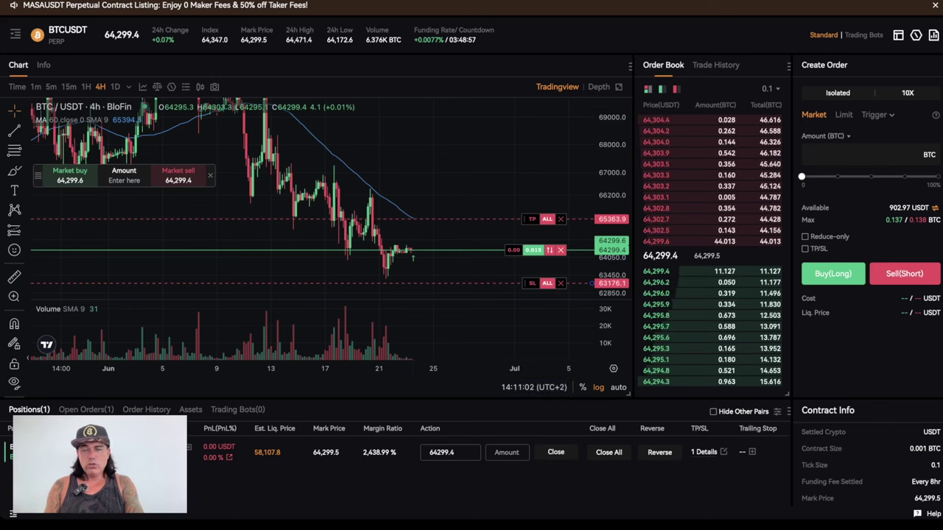
- Review the Close All confirmation for closing the 0.015 BTC long position at market price, and cancel it
{"action": "left_click", "coordinate": [608, 452]}
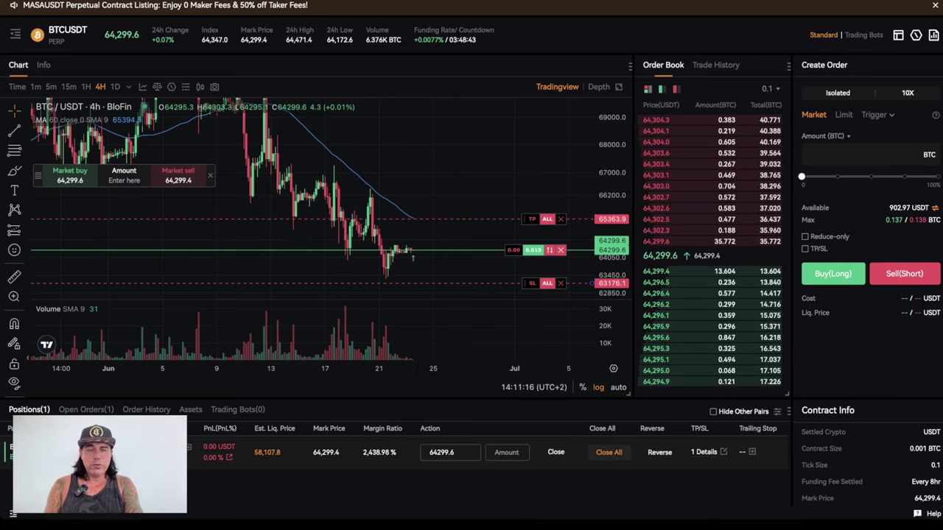
{"action": "left_click", "coordinate": [608, 453]}
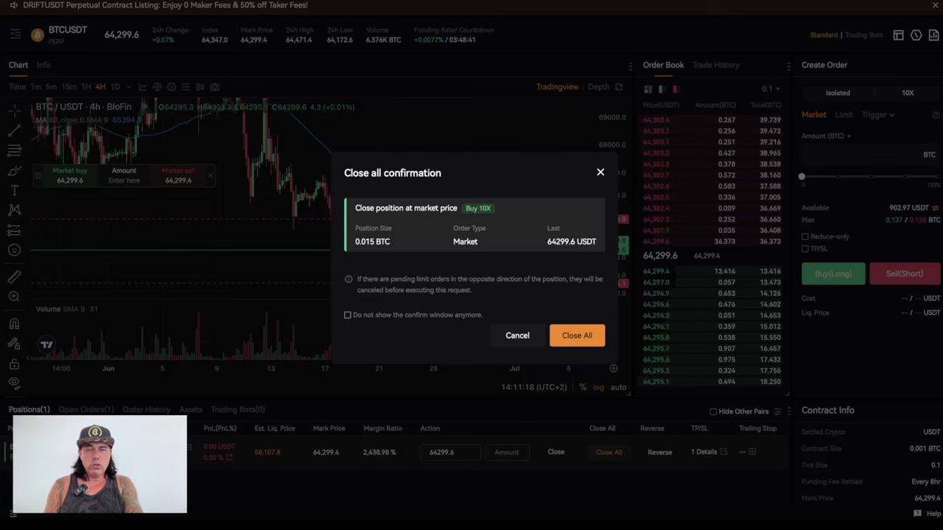
{"action": "left_click_drag", "start_coordinate": [343, 173], "coordinate": [363, 173]}
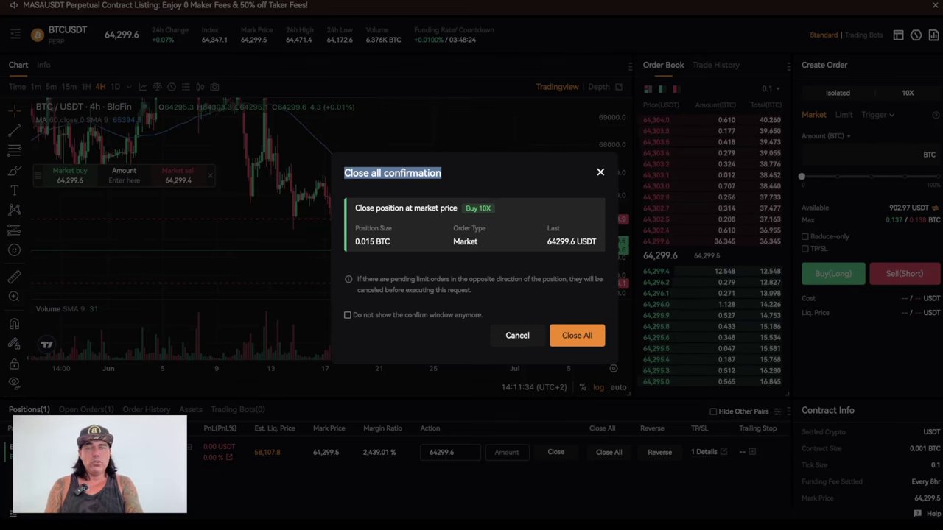
{"action": "left_click", "coordinate": [517, 336]}
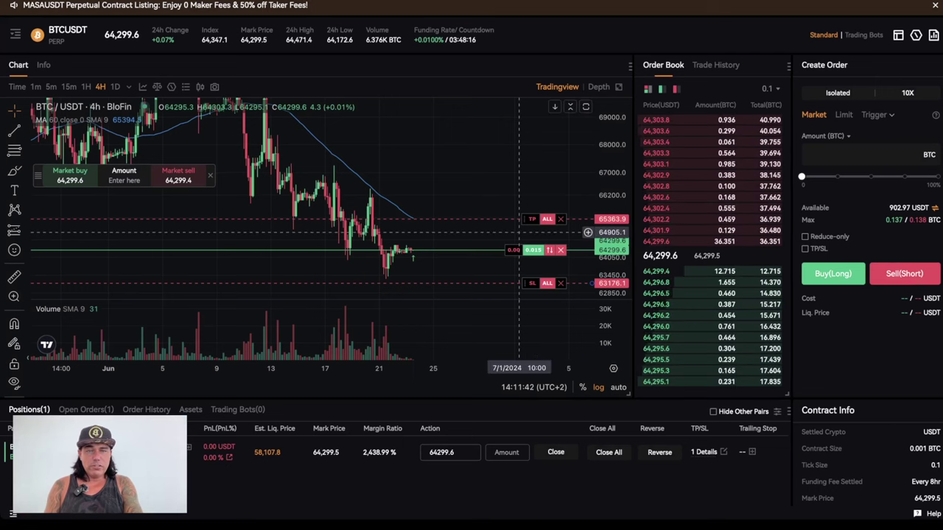
- Move the take-profit line on the BTCUSDT chart down to about 65134 USDT
{"action": "left_click_drag", "start_coordinate": [526, 220], "coordinate": [525, 226]}
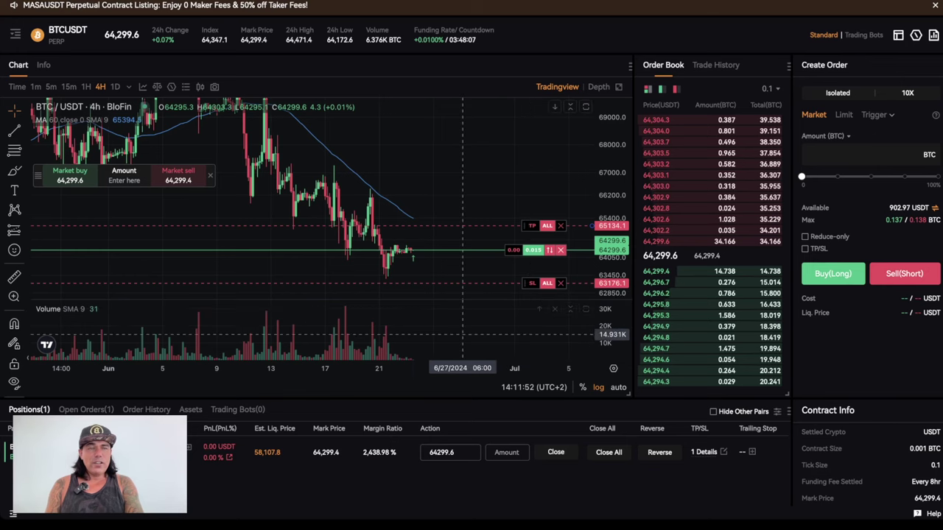
{"action": "scroll", "coordinate": [513, 442], "scroll_direction": "down", "scroll_amount": 1}
{"action": "scroll", "coordinate": [512, 441], "scroll_direction": "up", "scroll_amount": 2}
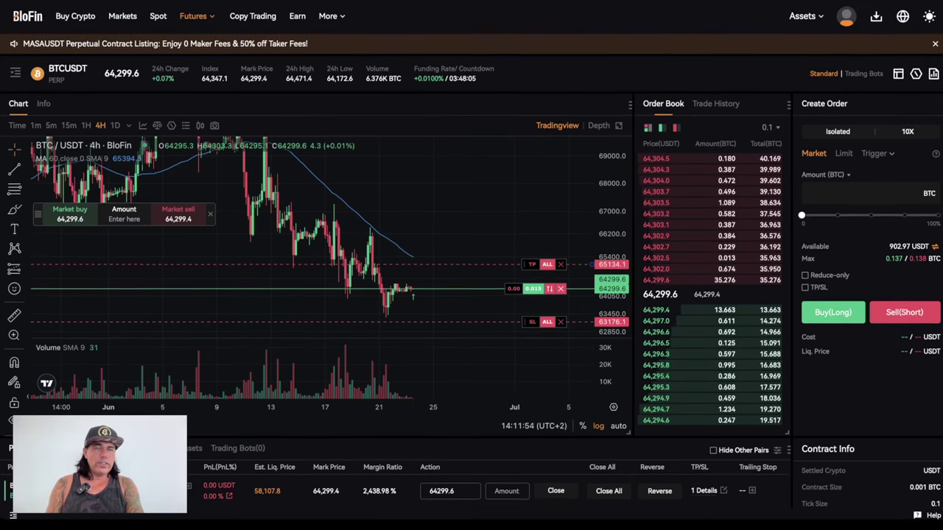
{"action": "mouse_move", "coordinate": [197, 14]}
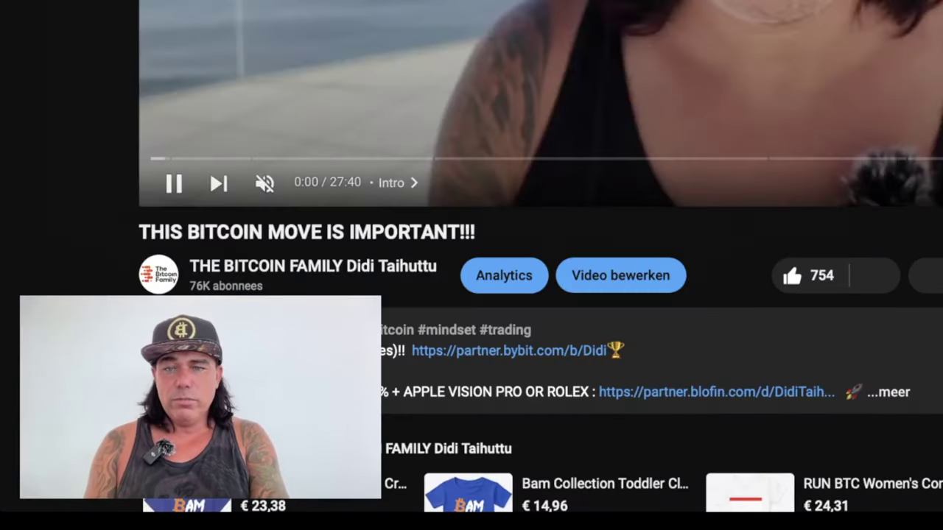
{"action": "scroll", "coordinate": [471, 266], "scroll_direction": "down", "scroll_amount": 5}
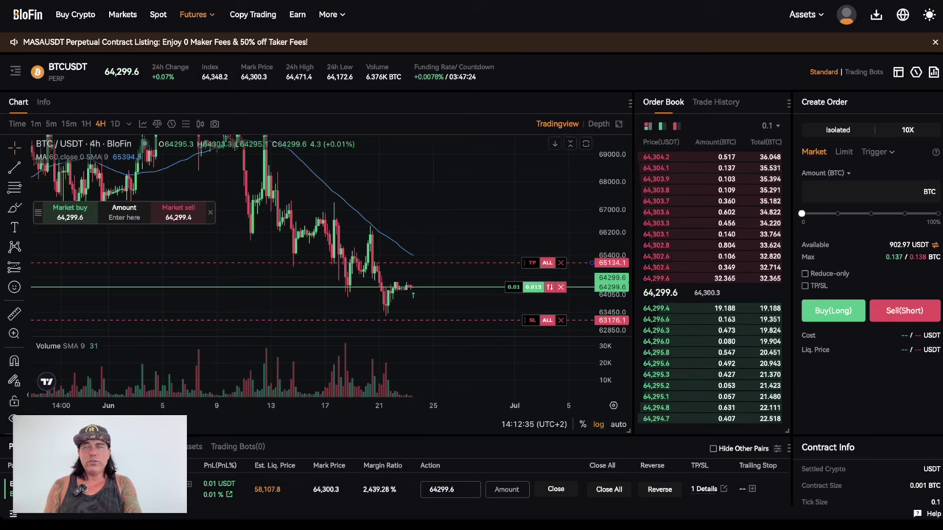
- Open the Insights on Crypto Assets page and look through its Whale's View, Rally View and Perpetual Contracts 101 articles
{"action": "mouse_move", "coordinate": [331, 14]}
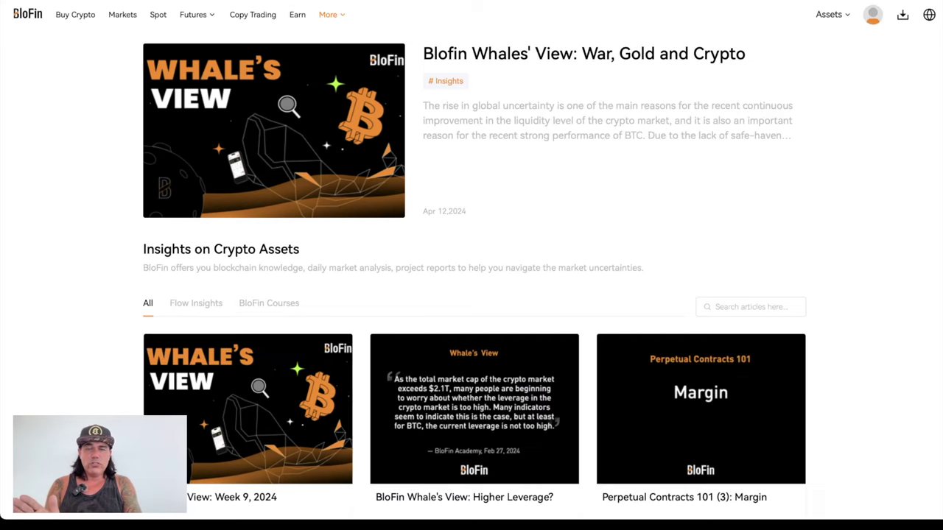
{"action": "scroll", "coordinate": [471, 294], "scroll_direction": "down", "scroll_amount": 3}
{"action": "scroll", "coordinate": [471, 265], "scroll_direction": "down", "scroll_amount": 4}
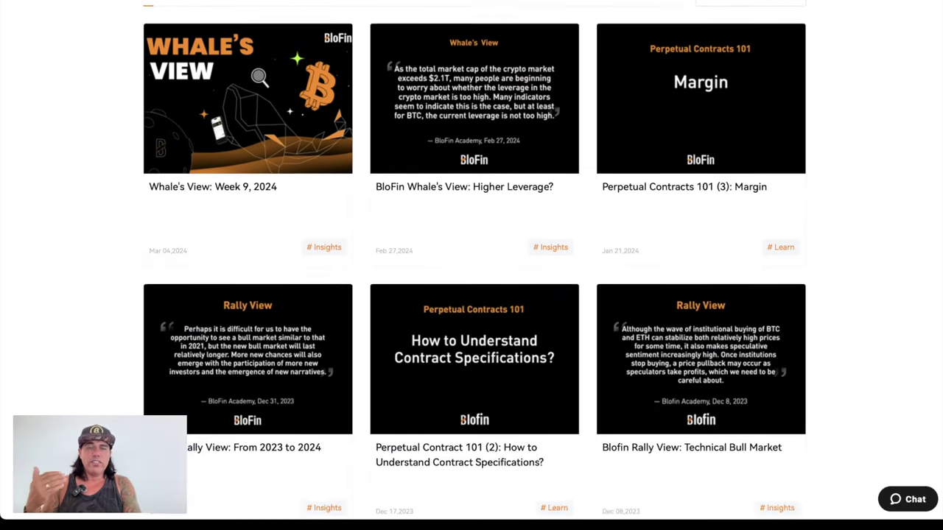
{"action": "scroll", "coordinate": [471, 265], "scroll_direction": "down", "scroll_amount": 2}
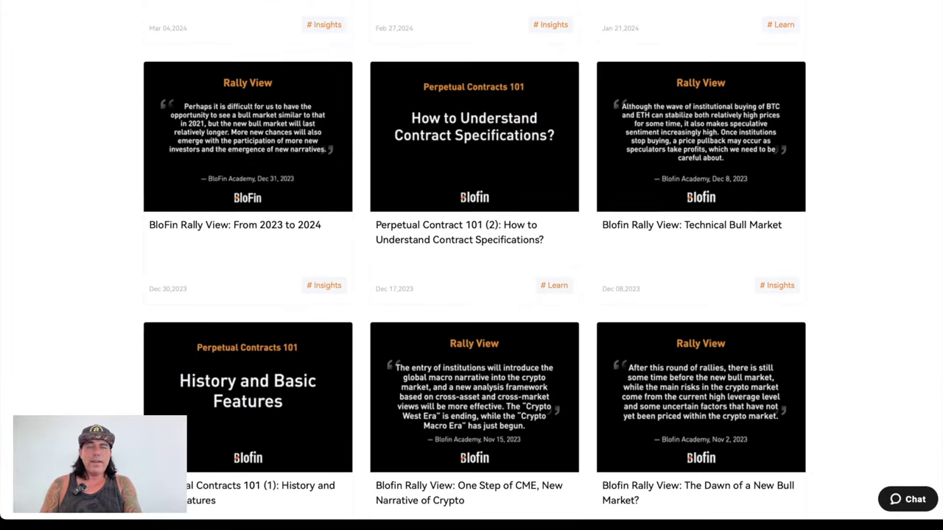
{"action": "scroll", "coordinate": [472, 265], "scroll_direction": "down", "scroll_amount": 2}
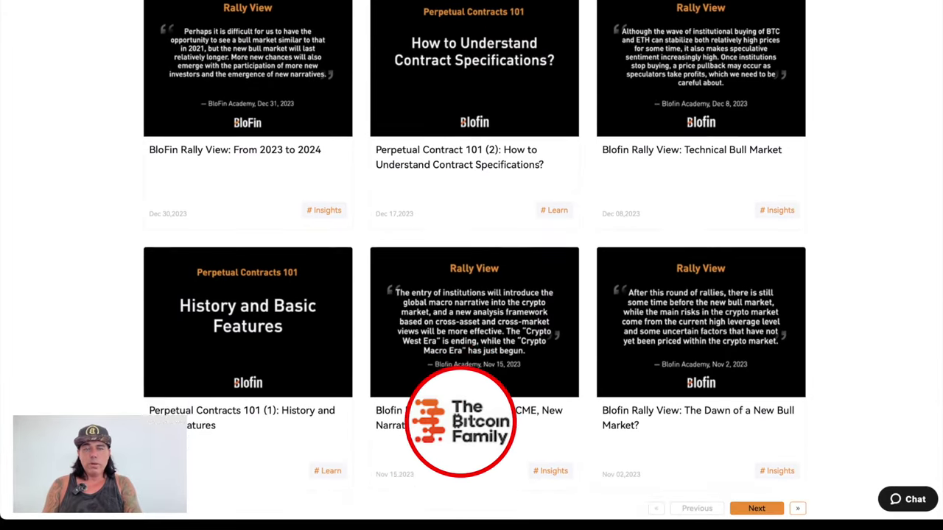
{"action": "scroll", "coordinate": [471, 265], "scroll_direction": "up", "scroll_amount": 9}
{"action": "scroll", "coordinate": [471, 265], "scroll_direction": "up", "scroll_amount": 1}
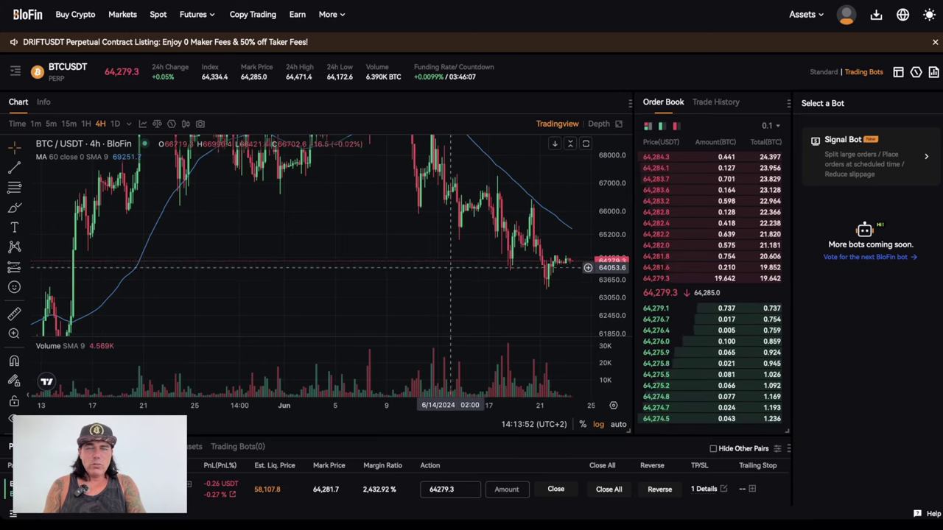
{"action": "left_click_drag", "start_coordinate": [451, 268], "coordinate": [410, 305]}
{"action": "left_click_drag", "start_coordinate": [611, 250], "coordinate": [611, 310]}
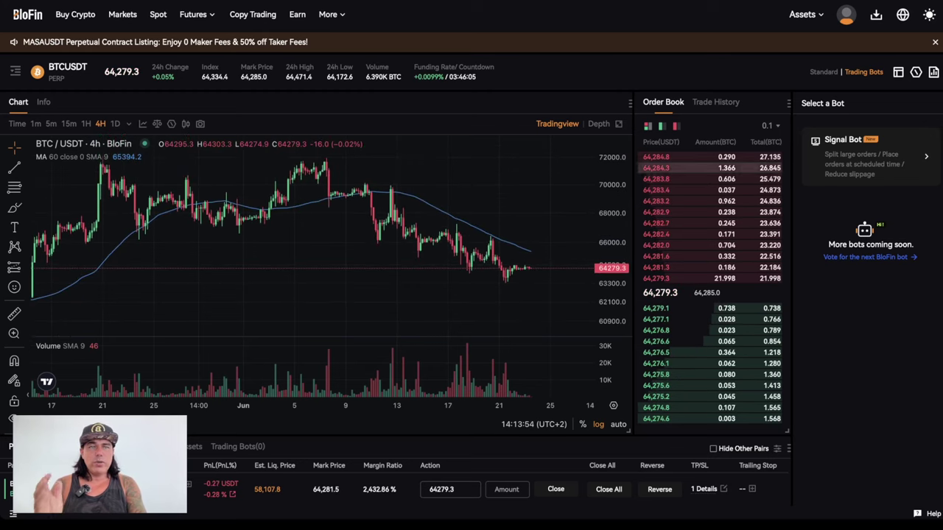
- Transfer the full 0.00776223 BTC from the Spot Account to the Funding Account and confirm the transfer
{"action": "mouse_move", "coordinate": [806, 15]}
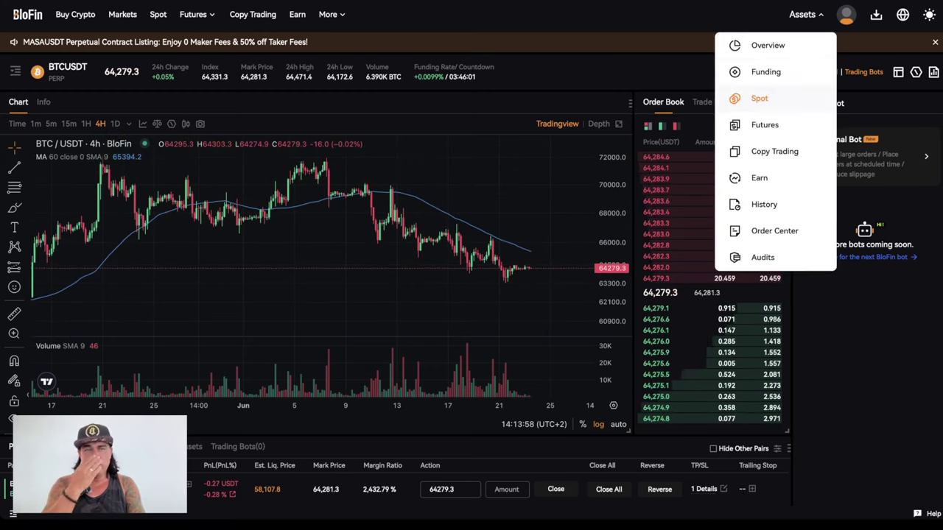
{"action": "left_click", "coordinate": [759, 98]}
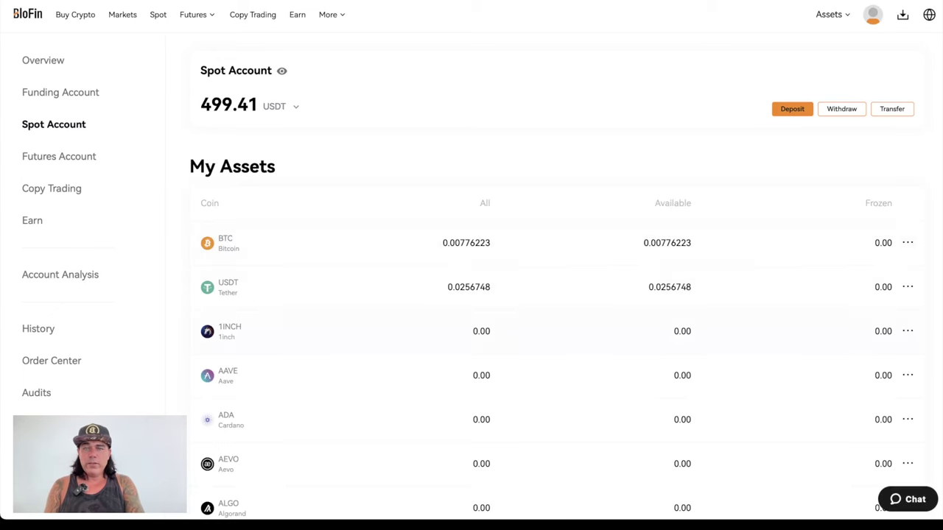
{"action": "left_click", "coordinate": [892, 109]}
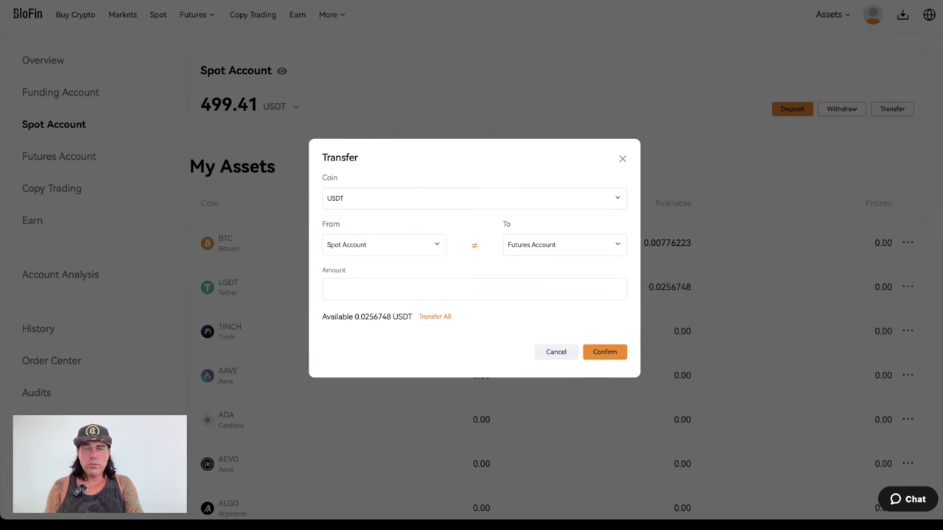
{"action": "left_click", "coordinate": [564, 244]}
{"action": "left_click", "coordinate": [537, 268]}
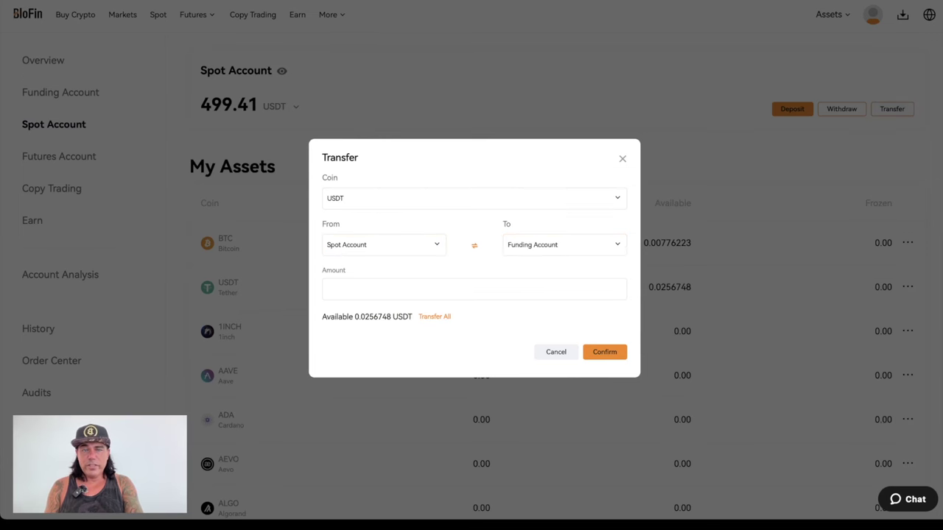
{"action": "left_click", "coordinate": [474, 198]}
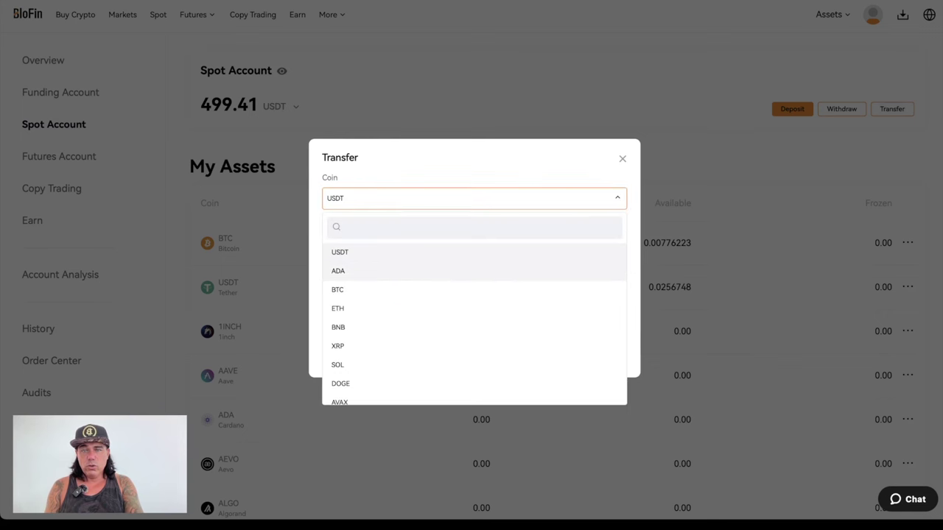
{"action": "left_click", "coordinate": [442, 290]}
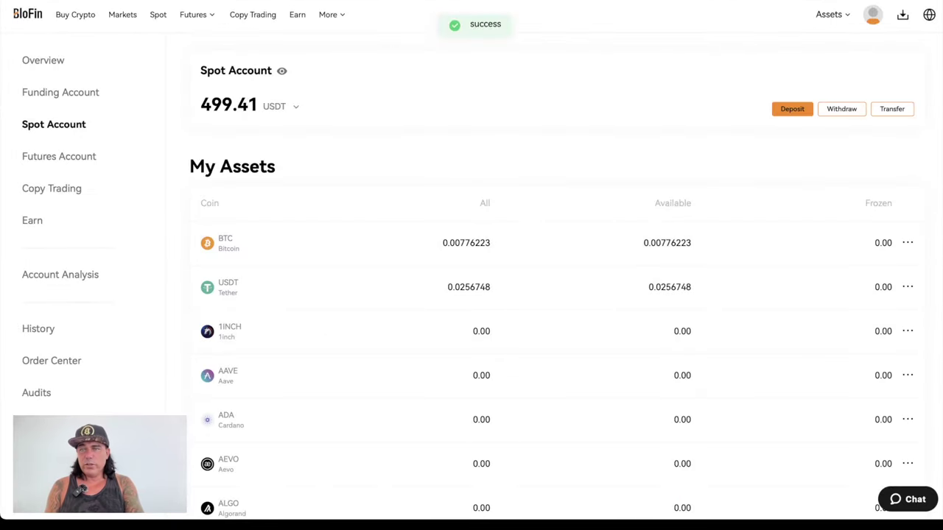
- Open a withdrawal from the Funding Account and select BTC as the coin, leaving the destination address empty
{"action": "left_click", "coordinate": [61, 93]}
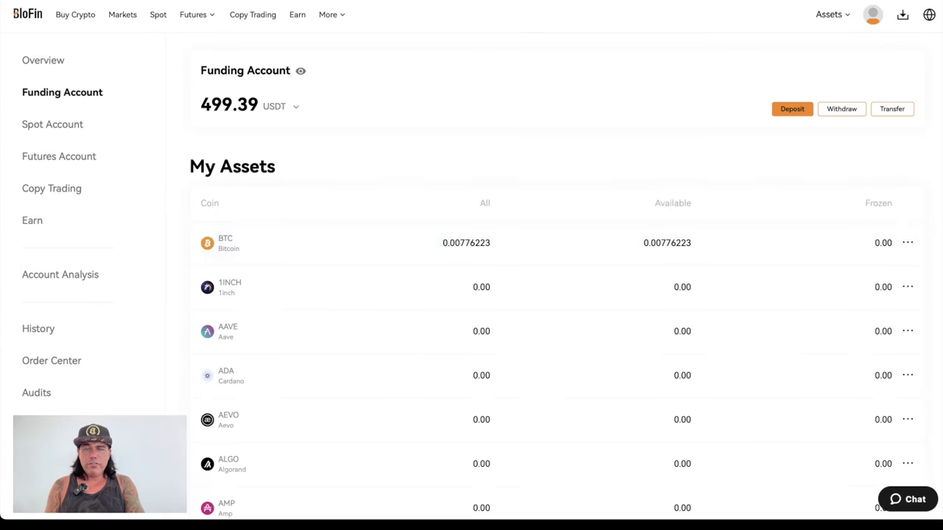
{"action": "left_click", "coordinate": [841, 109]}
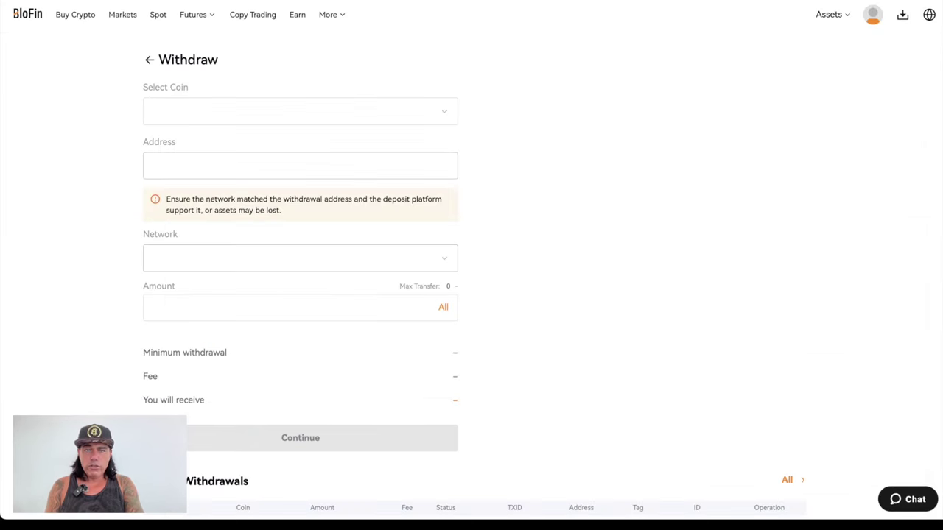
{"action": "left_click", "coordinate": [300, 111]}
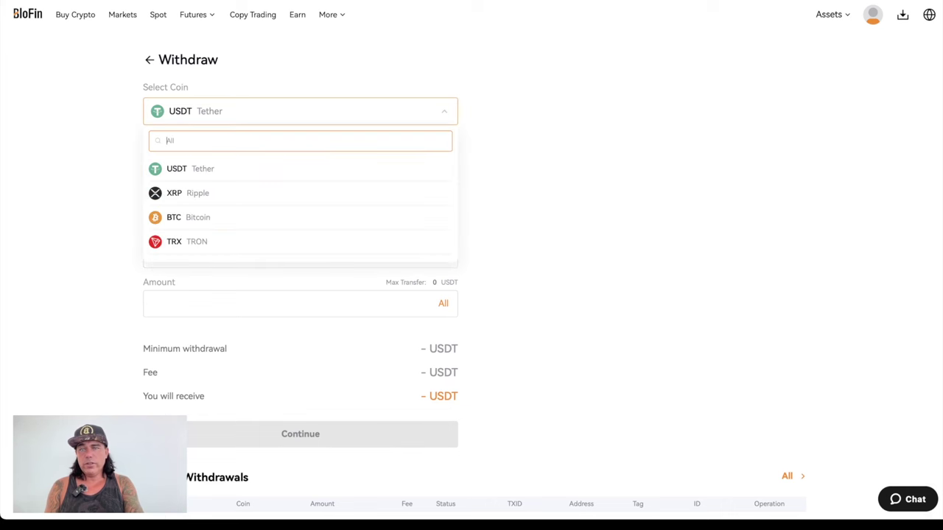
{"action": "left_click", "coordinate": [301, 217]}
{"action": "left_click", "coordinate": [301, 162]}
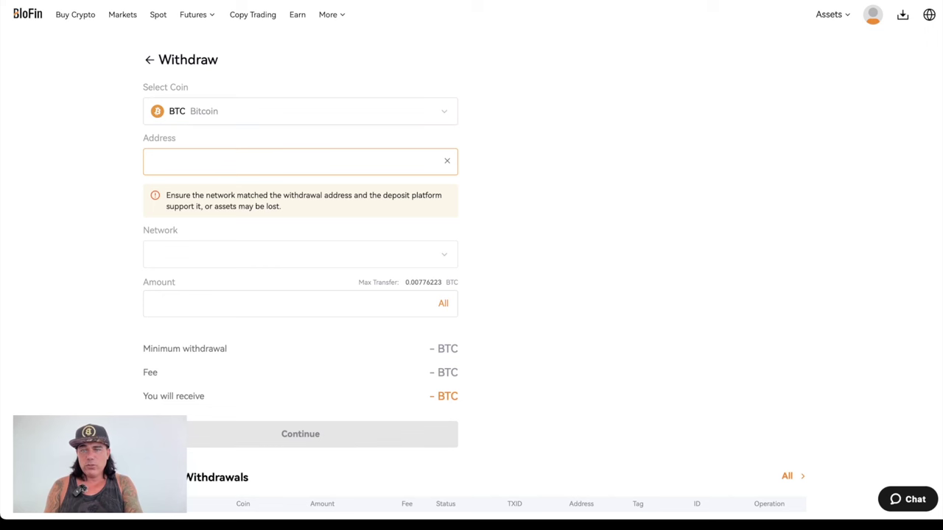
- Set the withdrawal network to Bitcoin Mainnet and the amount to all 0.00776223 BTC, and review the minimum, fee and receivable amount
{"action": "left_click", "coordinate": [300, 255]}
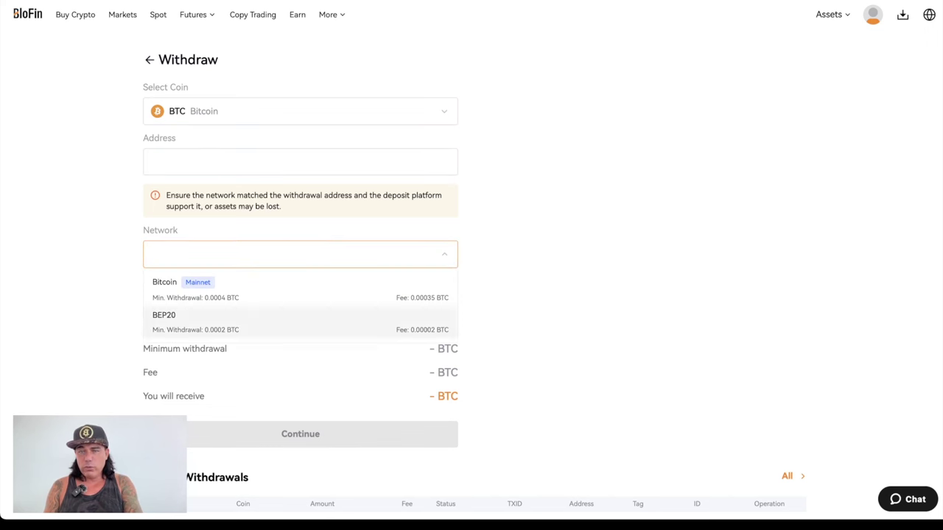
{"action": "left_click", "coordinate": [295, 293]}
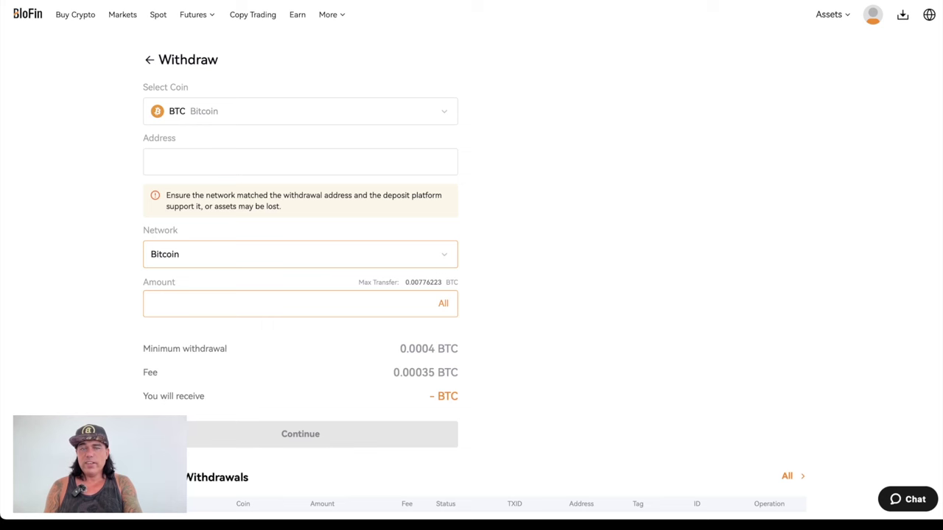
{"action": "left_click", "coordinate": [442, 303]}
{"action": "scroll", "coordinate": [475, 280], "scroll_direction": "down", "scroll_amount": 2}
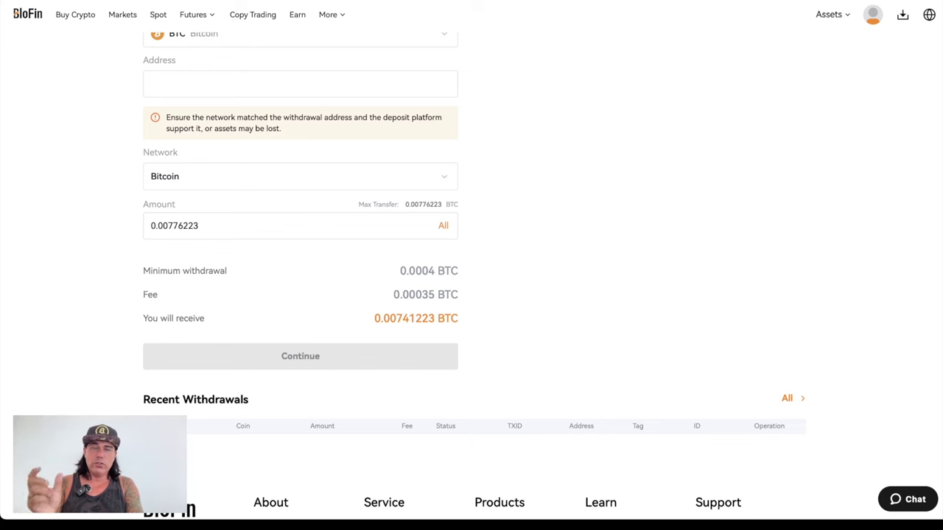
{"action": "scroll", "coordinate": [472, 265], "scroll_direction": "up", "scroll_amount": 2}
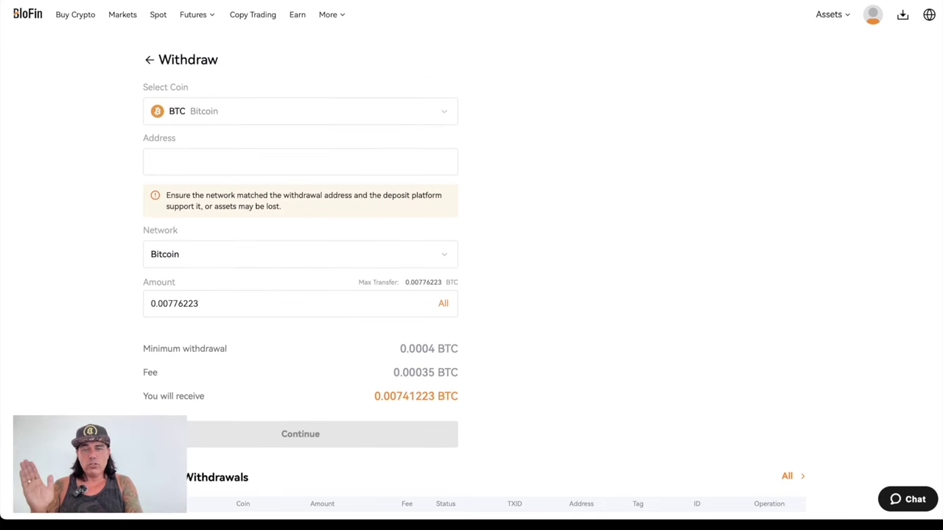
{"action": "scroll", "coordinate": [472, 265], "scroll_direction": "down", "scroll_amount": 1}
{"action": "scroll", "coordinate": [471, 266], "scroll_direction": "down", "scroll_amount": 1}
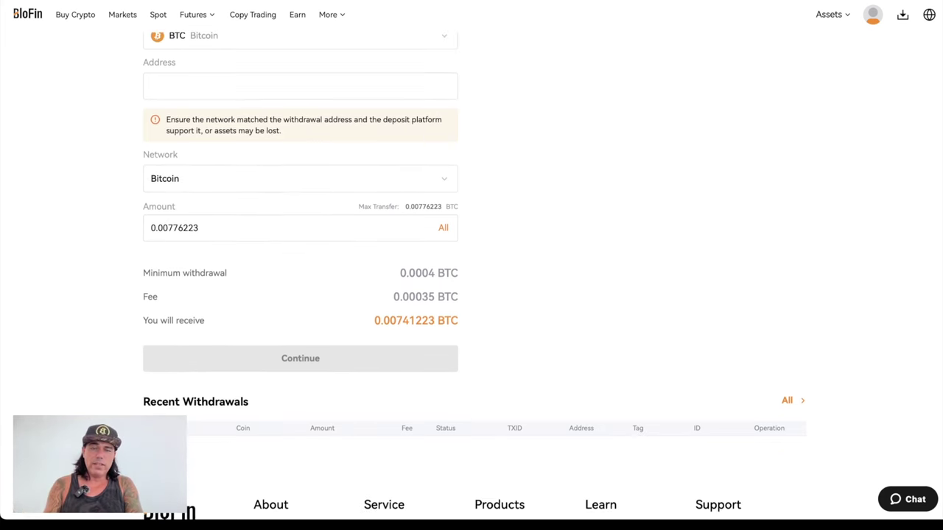
{"action": "scroll", "coordinate": [472, 265], "scroll_direction": "up", "scroll_amount": 2}
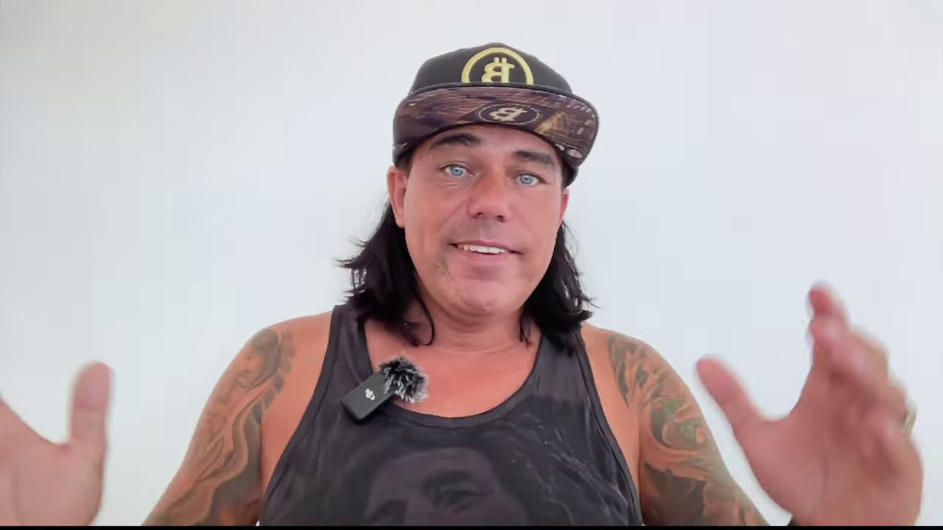